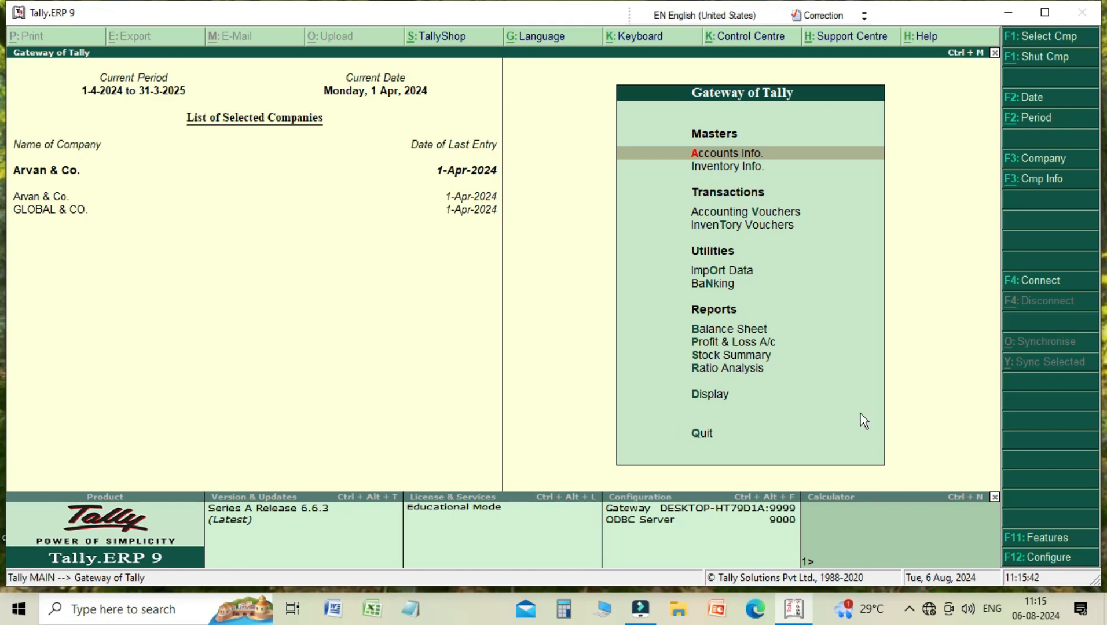
# Open the inventory features settings for the company Arvan & Co
pyautogui.press('F11')
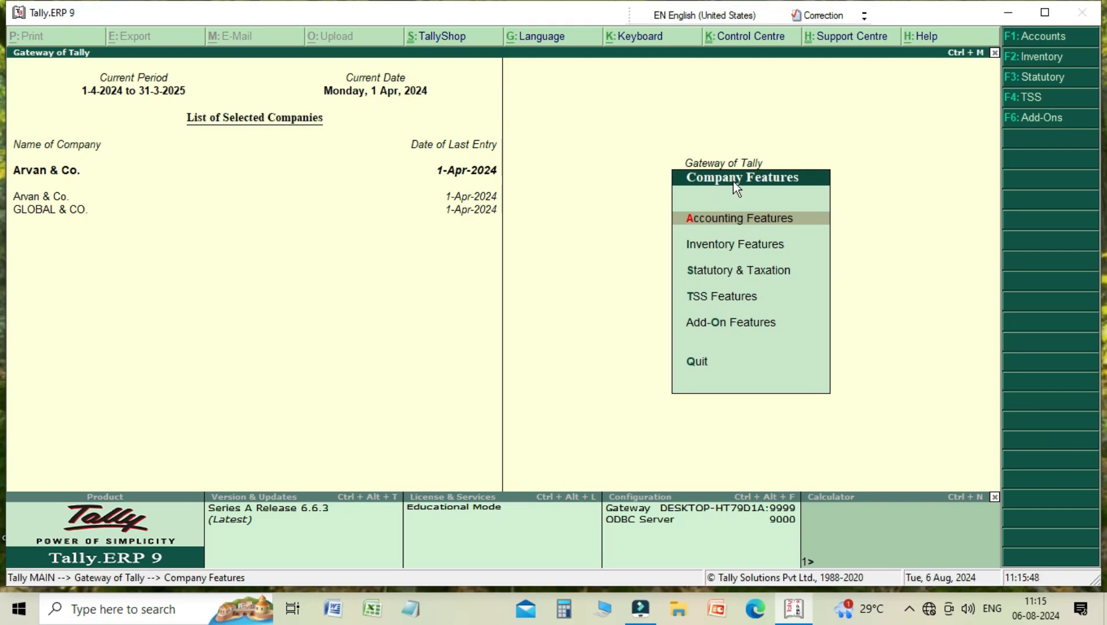
pyautogui.press('Down')
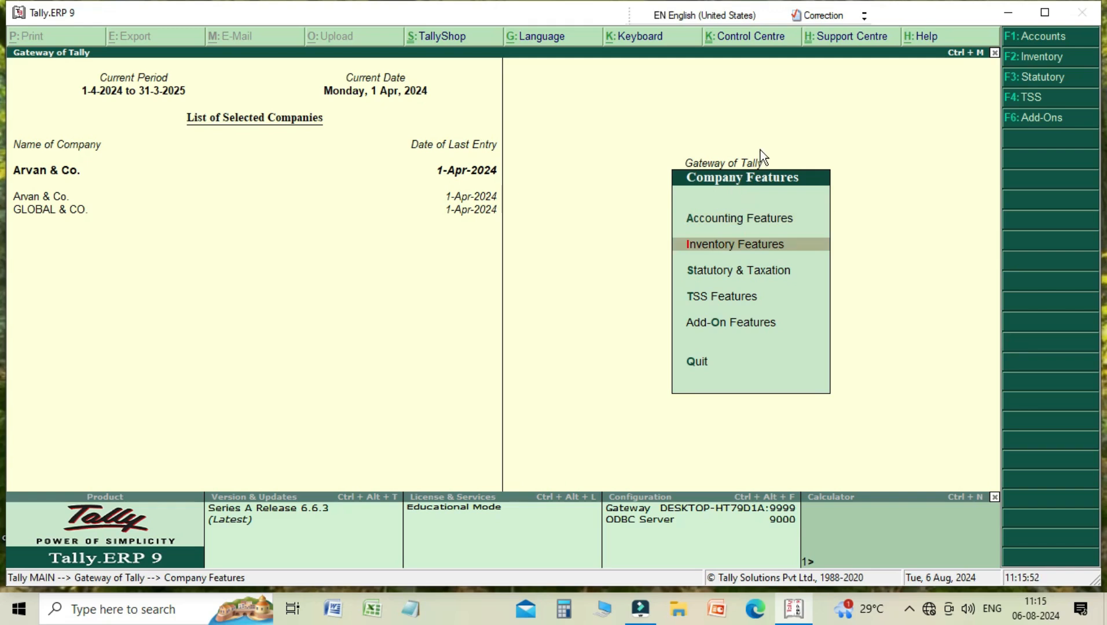
pyautogui.press('Up')
pyautogui.press('Down')
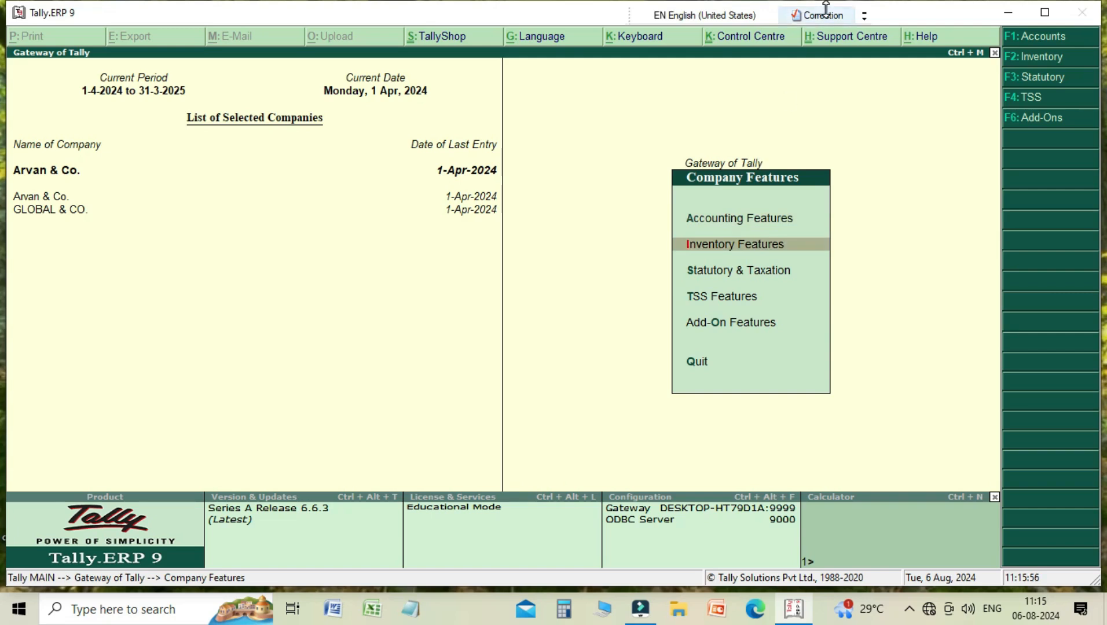
pyautogui.press('Return')
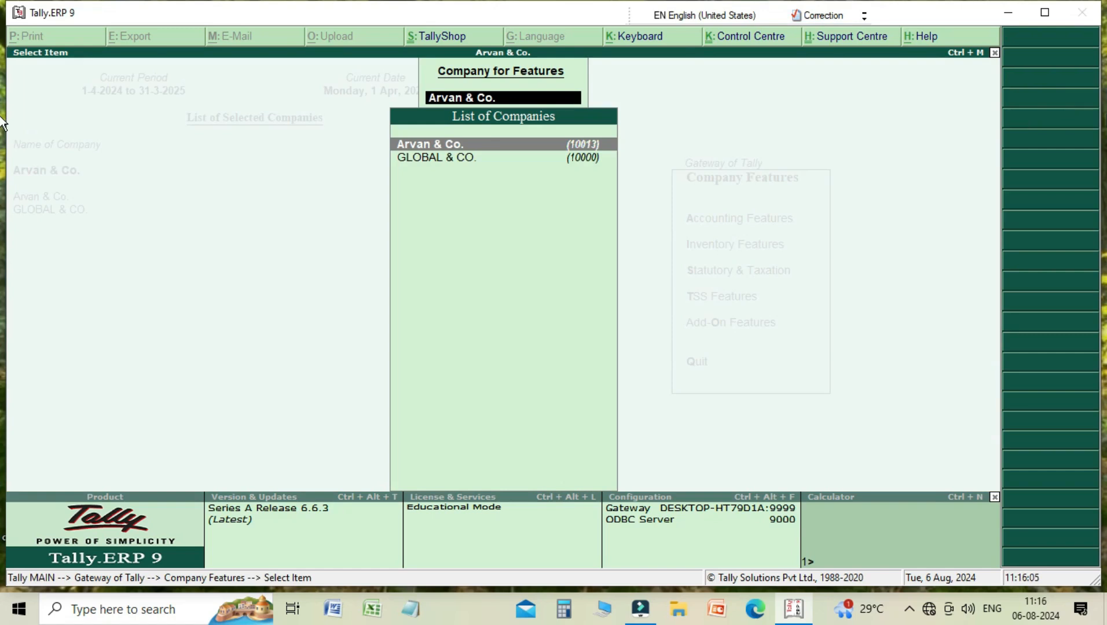
pyautogui.press('Return')
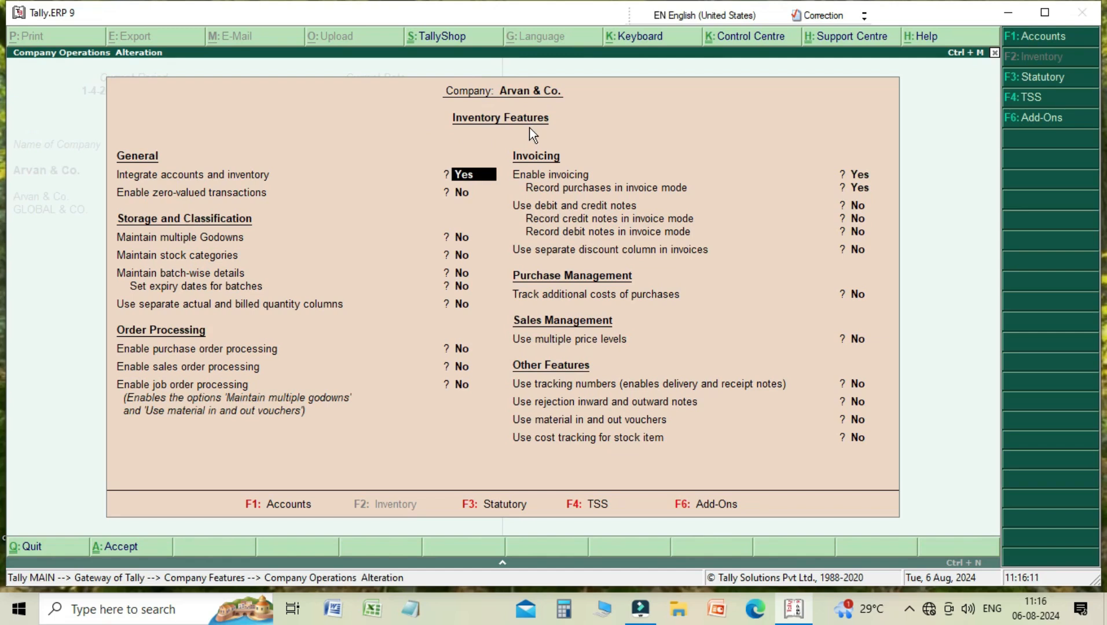
# Enable maintaining batch-wise details and setting expiry dates for batches in the inventory features
pyautogui.press('Return')
pyautogui.press('Return')
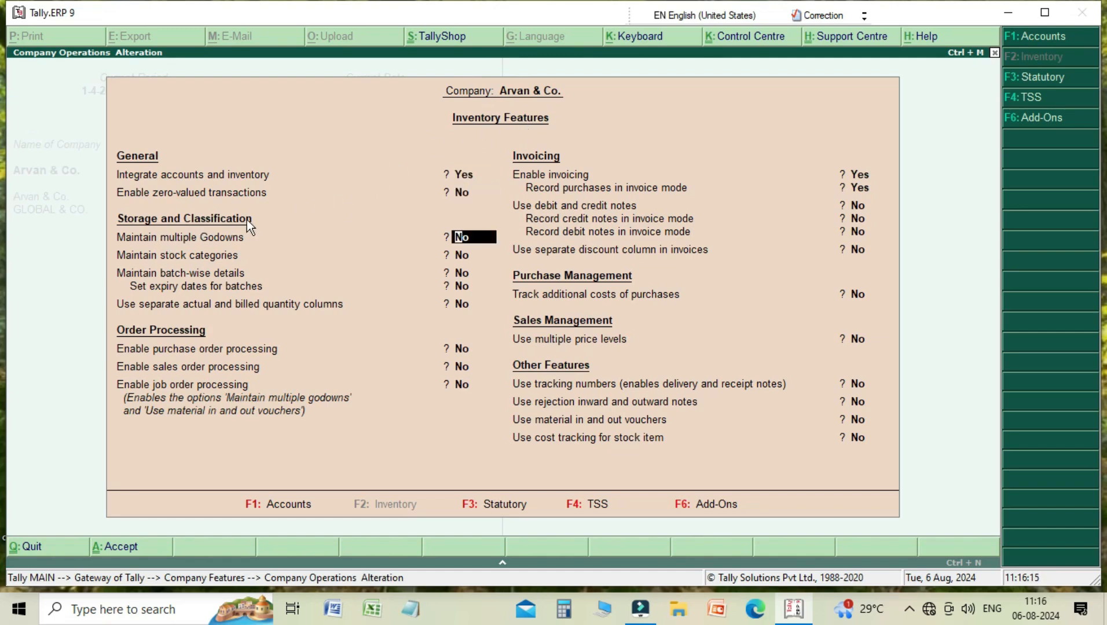
pyautogui.press('Return')
pyautogui.press('Return')
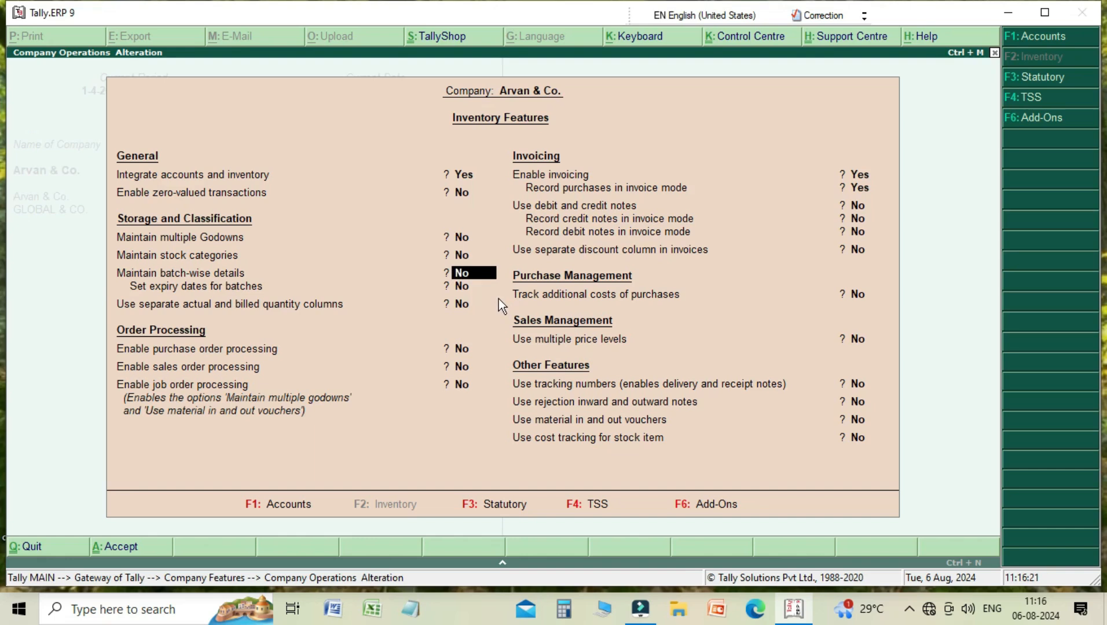
pyautogui.write('y')
pyautogui.press('Return')
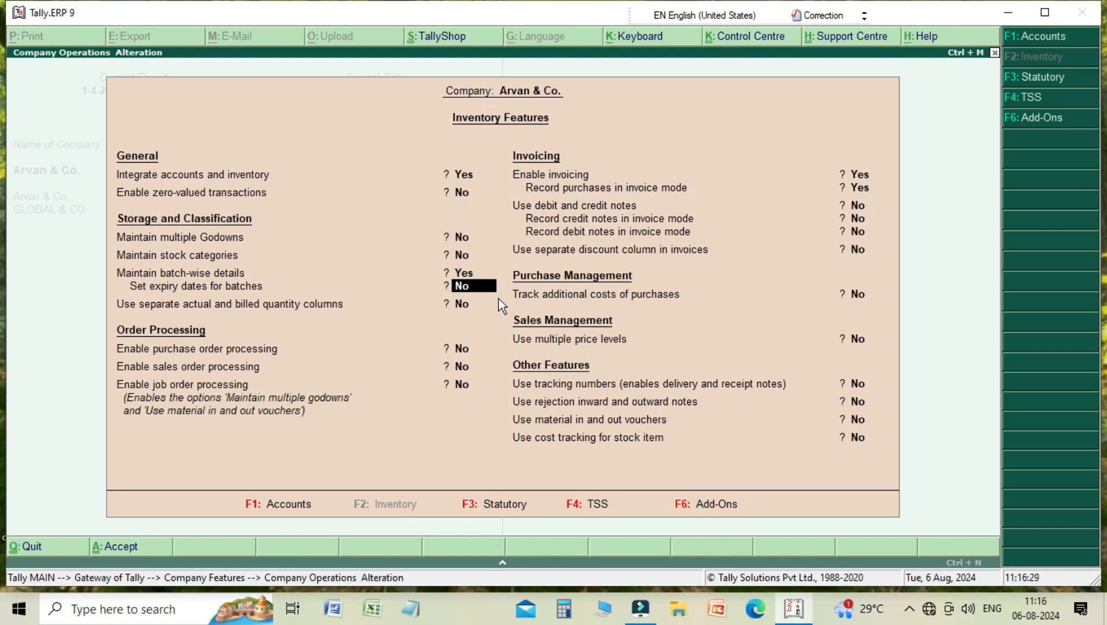
pyautogui.write('y')
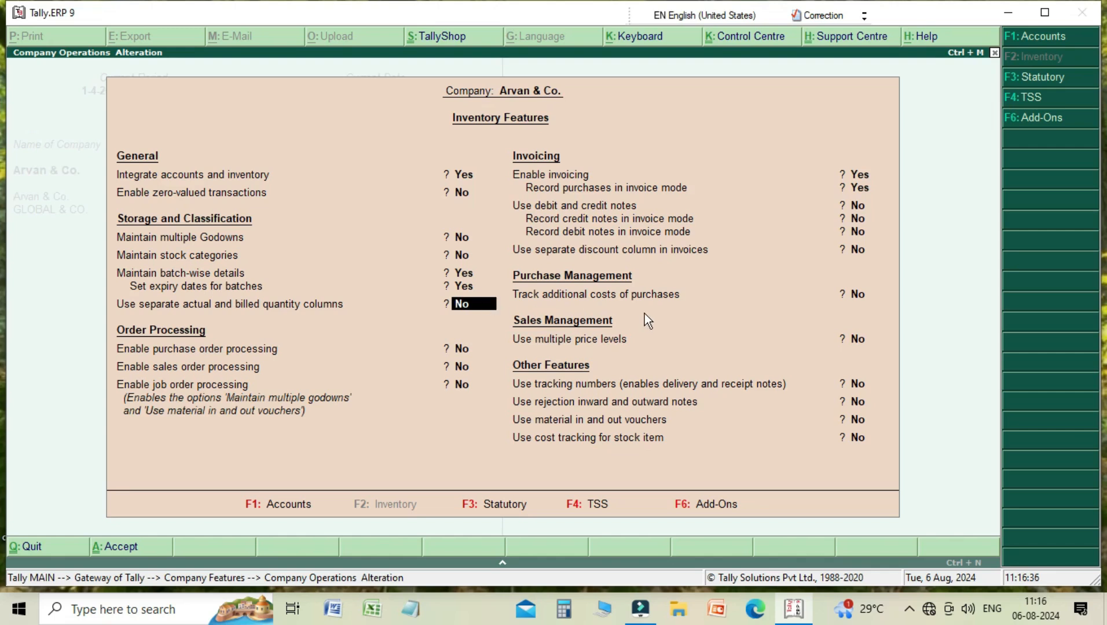
pyautogui.press('Return')
# Keep the remaining inventory features at their current settings, save the configuration and return to the Gateway of Tally
pyautogui.press('Return')
pyautogui.press('Return')
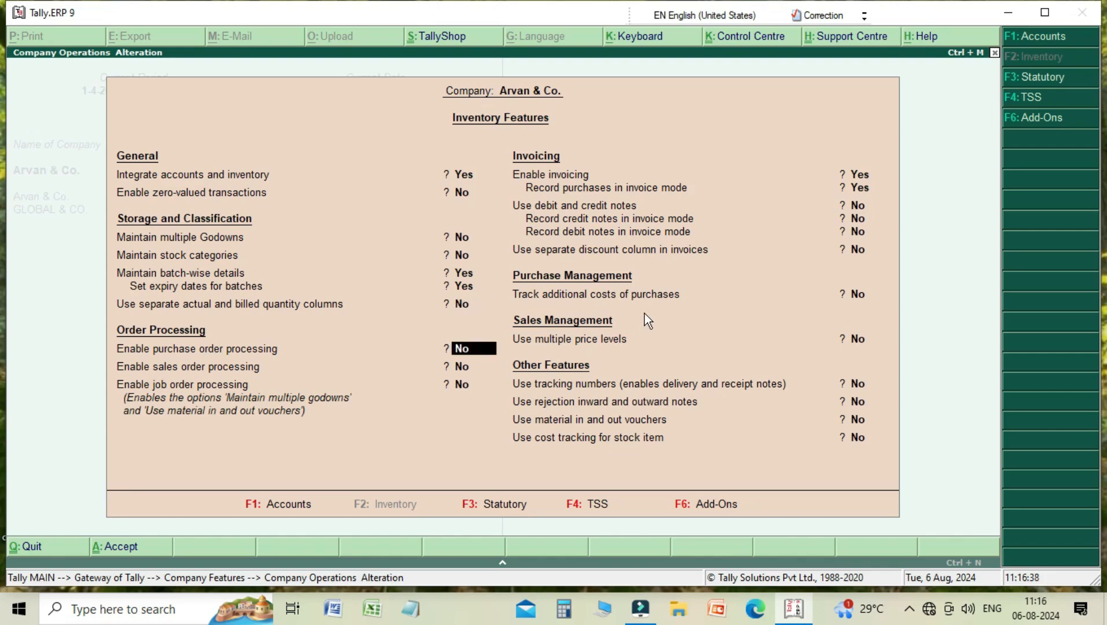
pyautogui.press('Return')
pyautogui.press('Return')
pyautogui.press('Return')
pyautogui.press('Return')
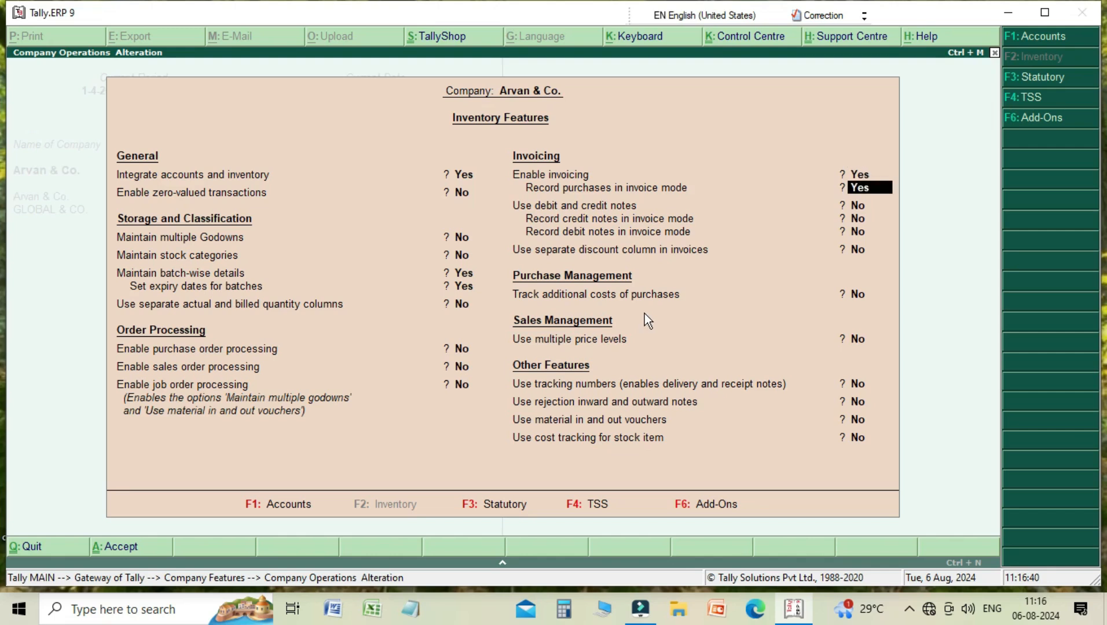
pyautogui.press('Return')
pyautogui.press('Return')
pyautogui.press('Return')
pyautogui.press('Return')
pyautogui.press('Return')
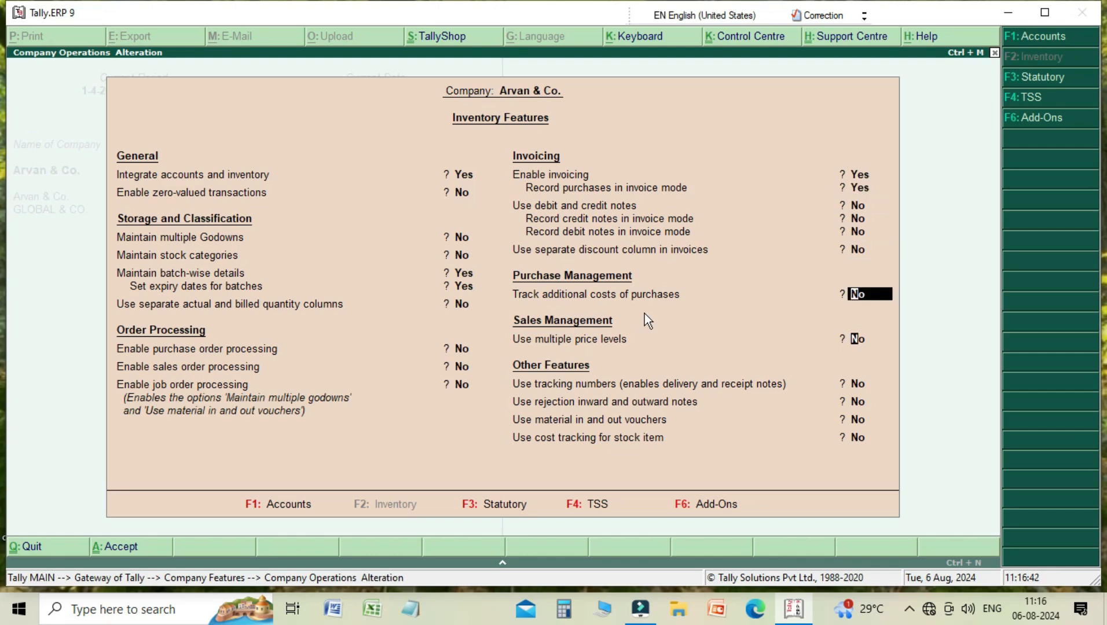
pyautogui.press('Return')
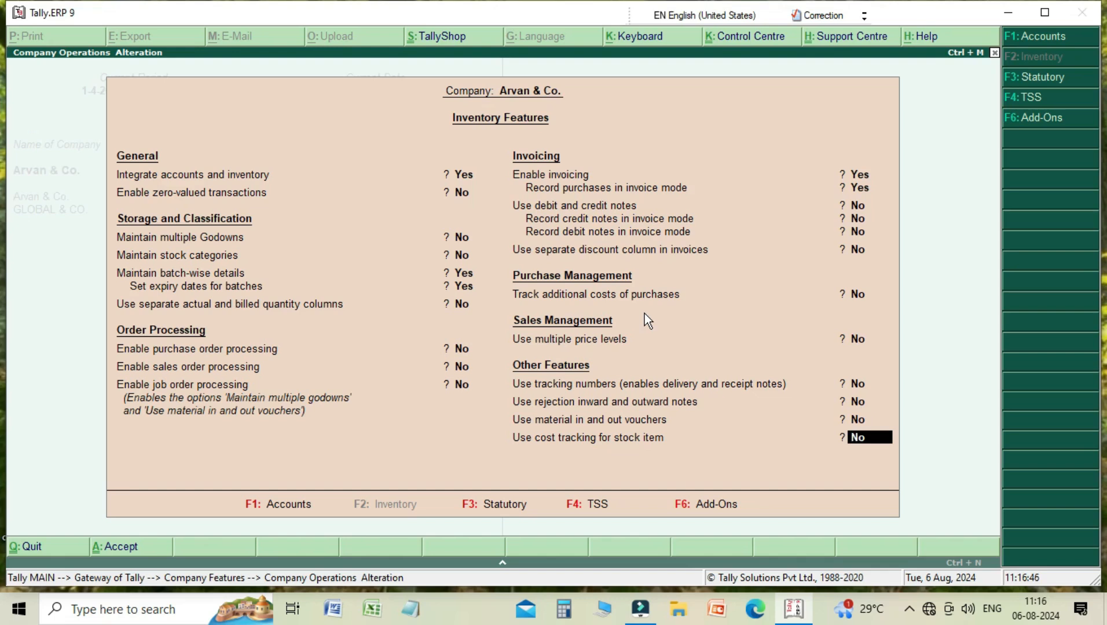
pyautogui.press('Return')
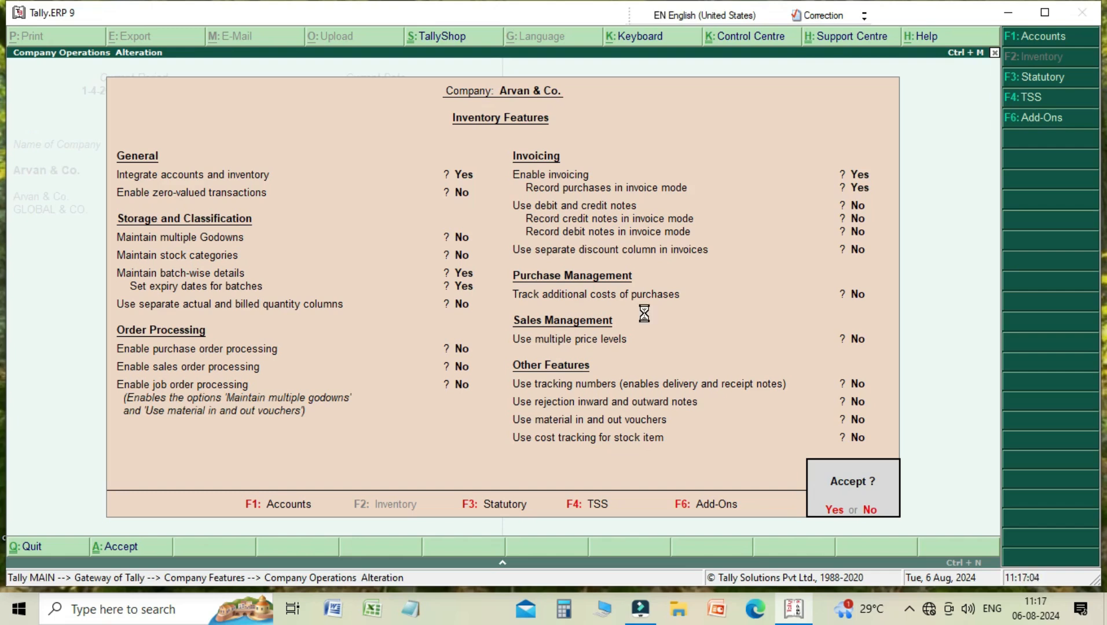
pyautogui.press('Return')
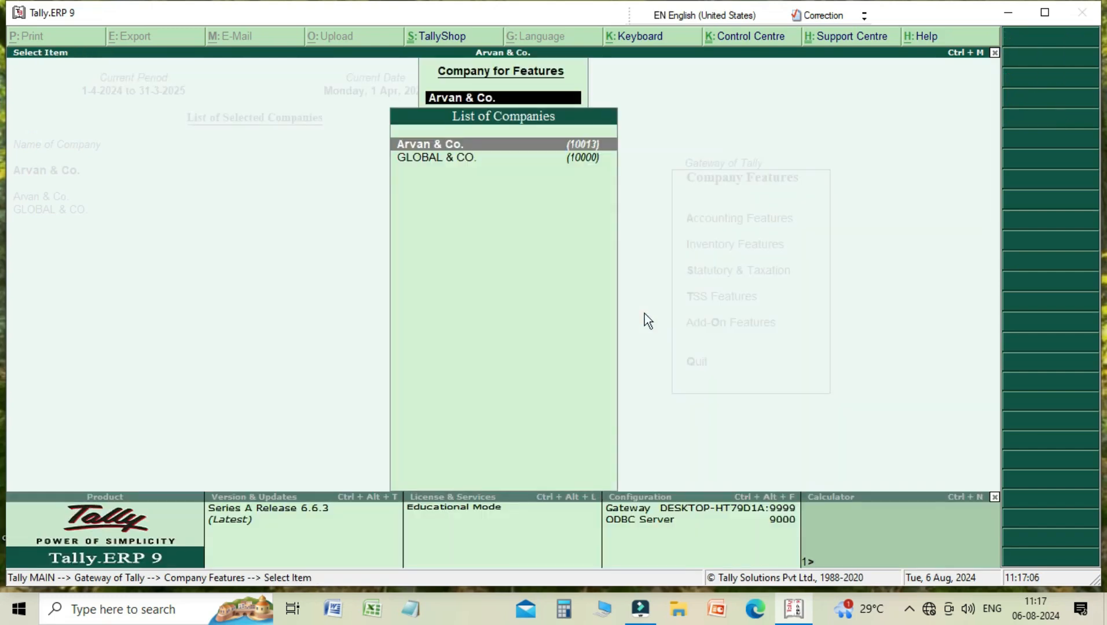
pyautogui.press('BackSpace')
pyautogui.press('Escape')
pyautogui.press('Escape')
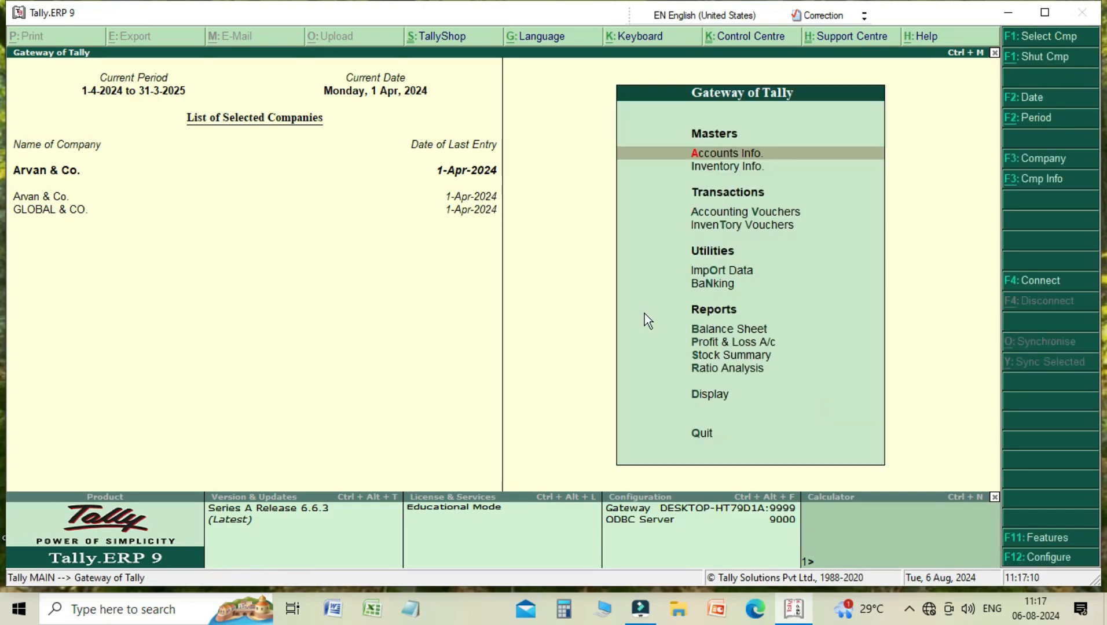
# Start a new single stock item named Parasitamol under Primary with piece as its unit
pyautogui.press('Down')
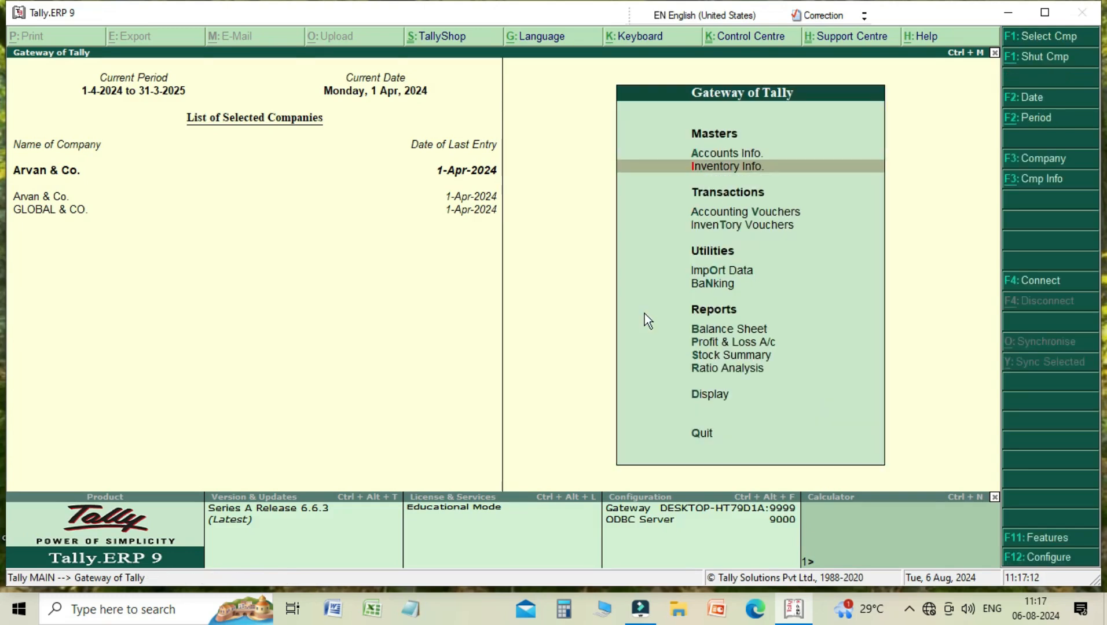
pyautogui.press('Return')
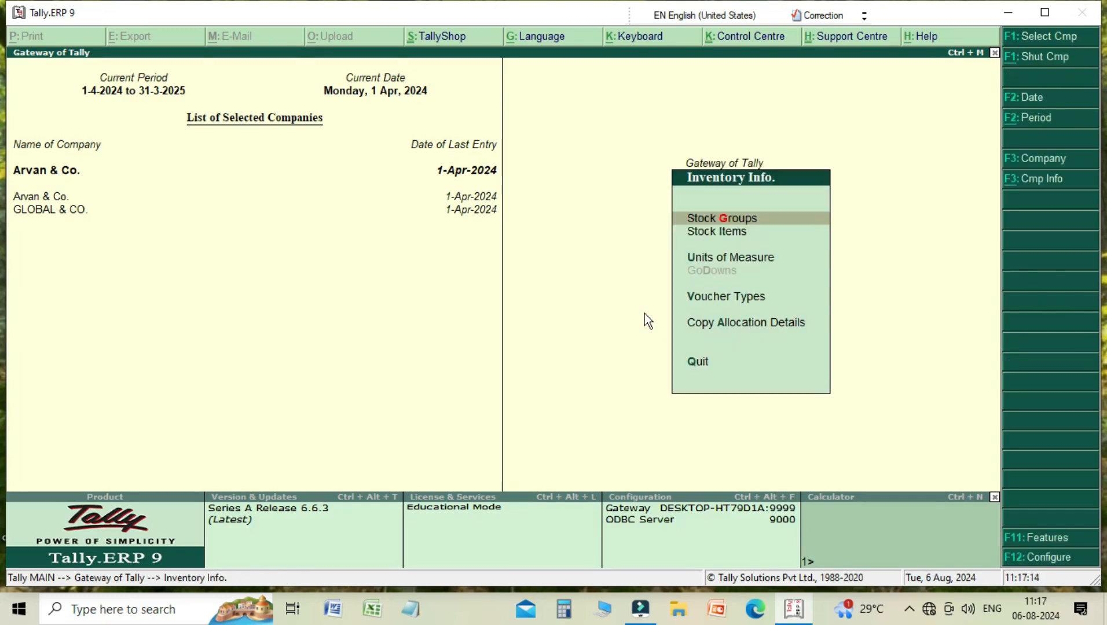
pyautogui.press('Down')
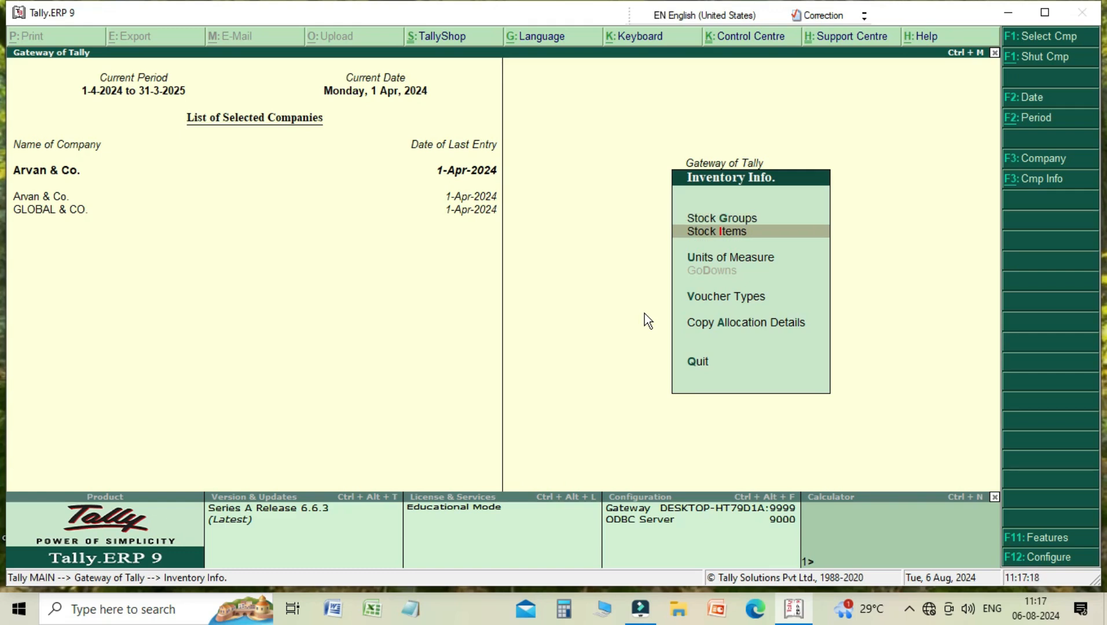
pyautogui.press('Return')
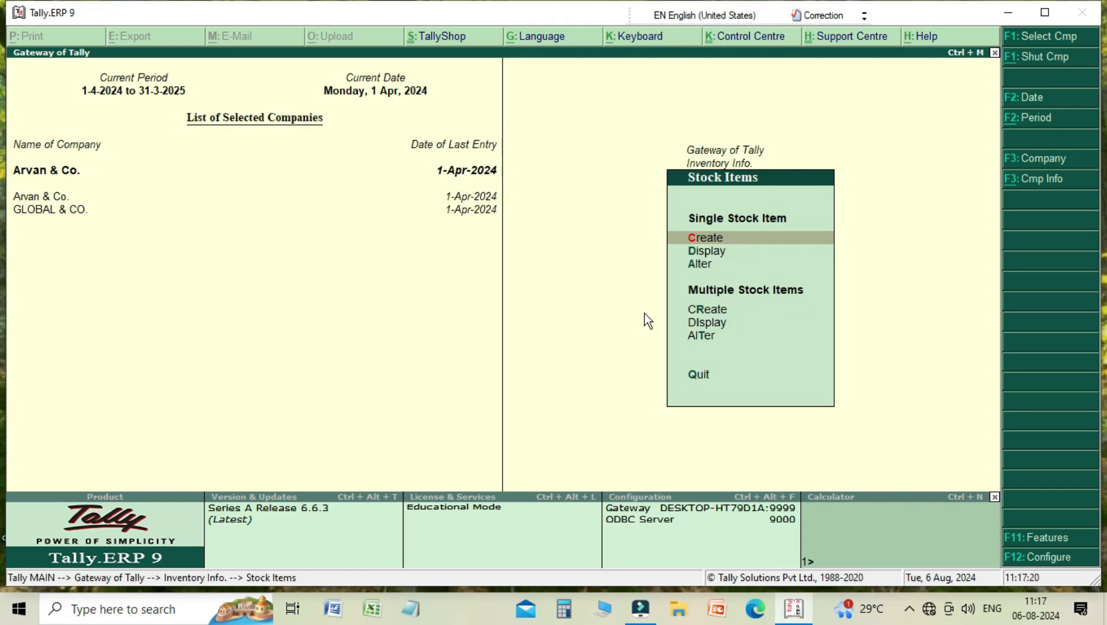
pyautogui.press('Return')
pyautogui.write('Parasitamol')
pyautogui.press('Return')
pyautogui.press('Return')
pyautogui.press('Return')
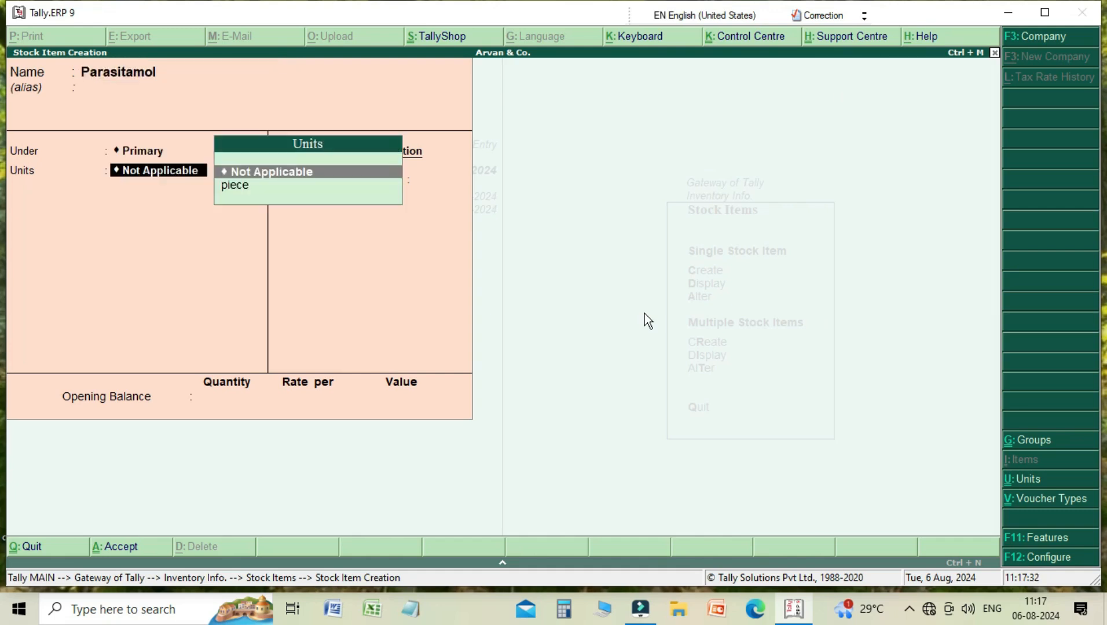
pyautogui.press('Down')
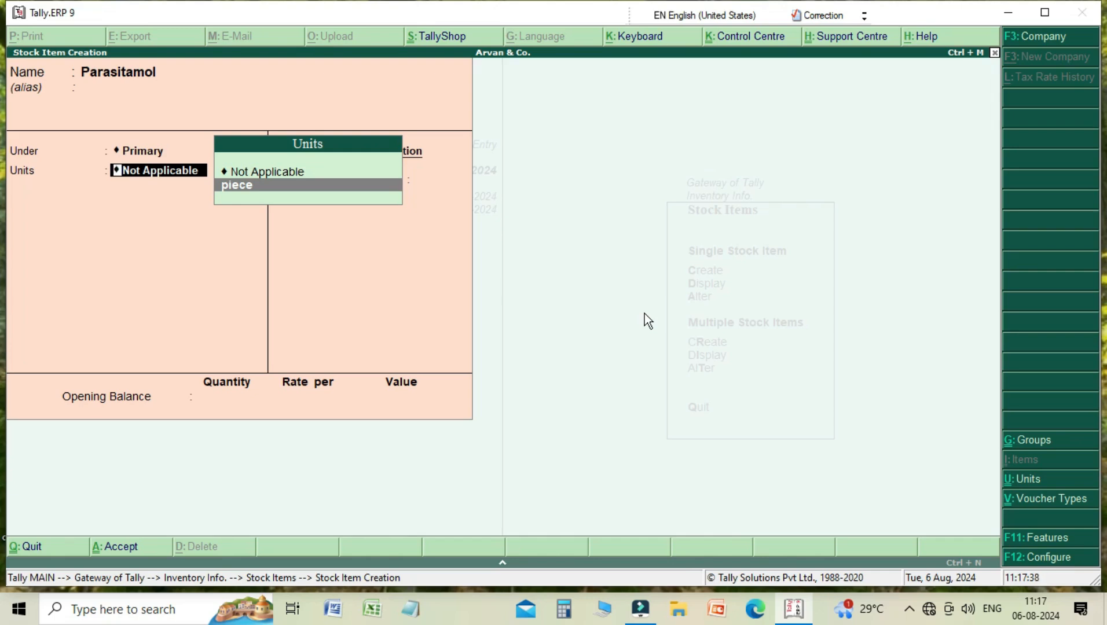
pyautogui.press('Return')
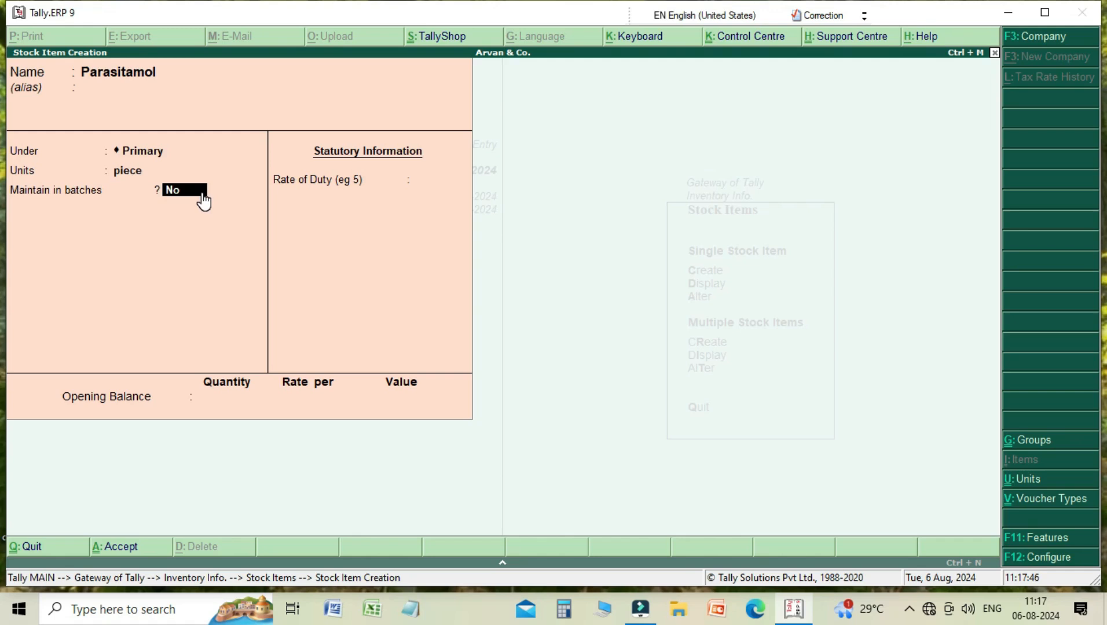
# Set the stock item to be maintained in batches, with manufacturing date tracking and expiry dates enabled
pyautogui.write('y')
pyautogui.press('Return')
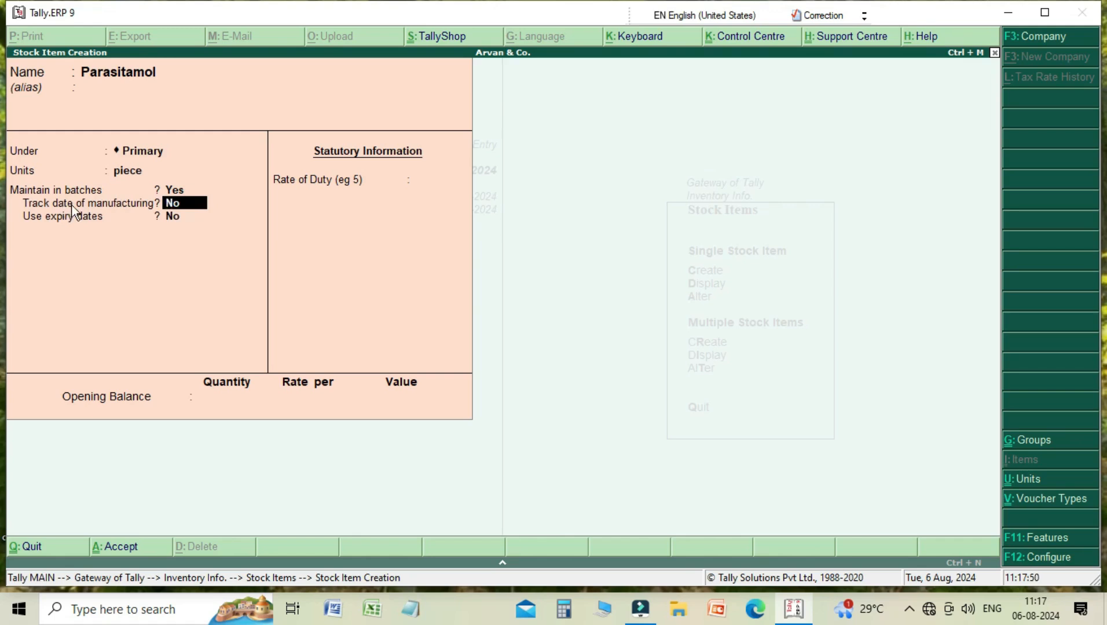
pyautogui.write('y')
pyautogui.press('Return')
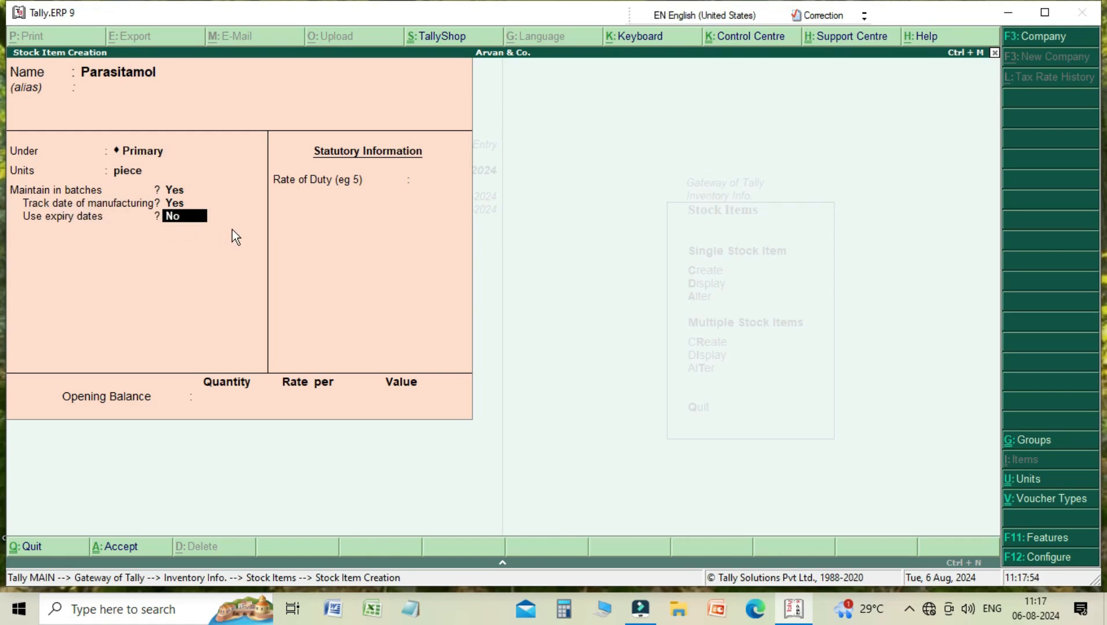
pyautogui.write('y')
pyautogui.press('Return')
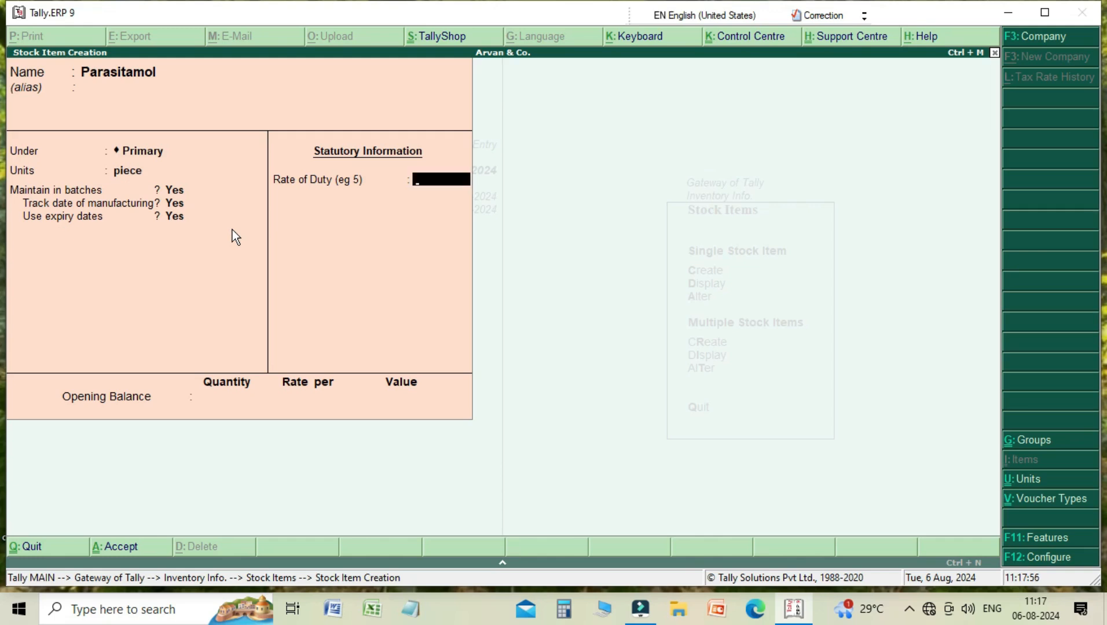
pyautogui.press('Return')
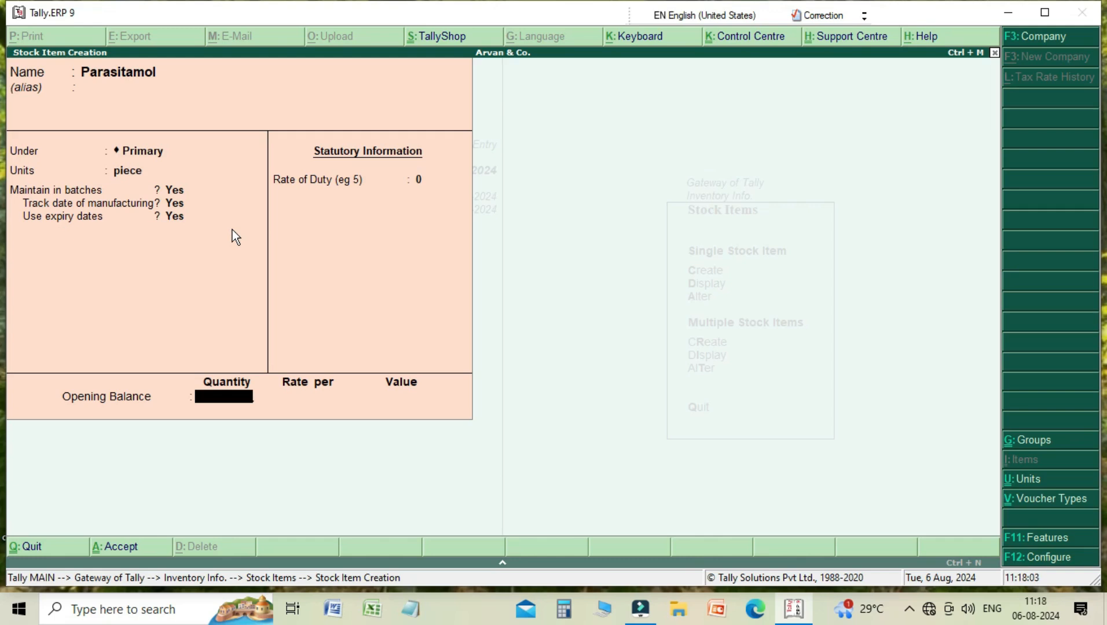
# Enter an opening quantity of 100 pieces and allocate it to batch 001, manufactured 1-4-2024 and expiring 1-4-2029
pyautogui.write('100')
pyautogui.press('Return')
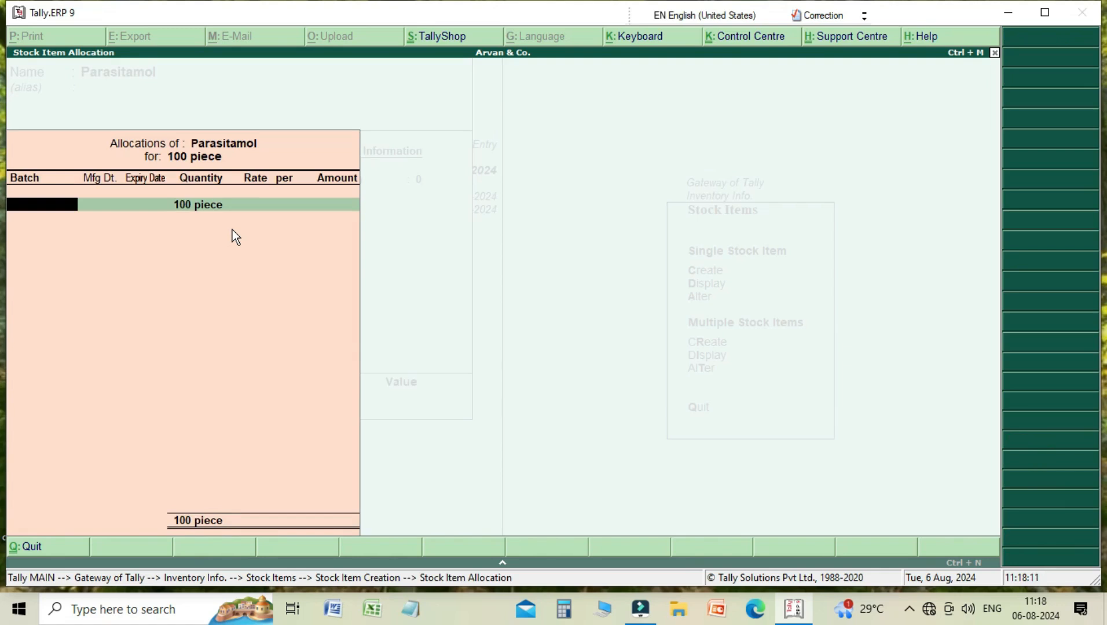
pyautogui.write('001')
pyautogui.press('Return')
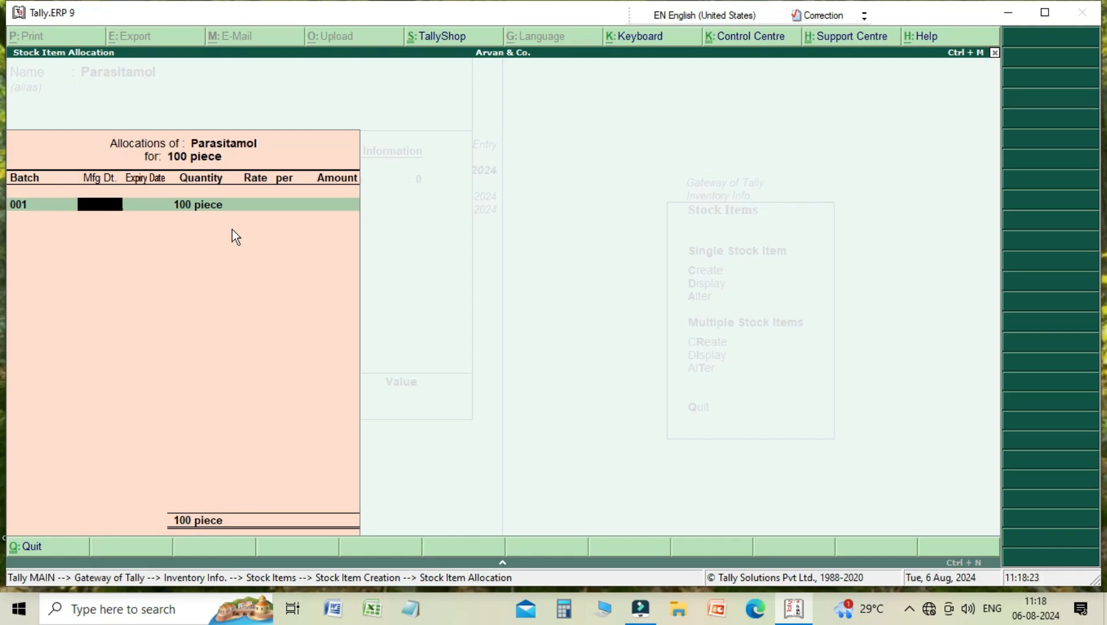
pyautogui.write('1-4-2024')
pyautogui.press('Return')
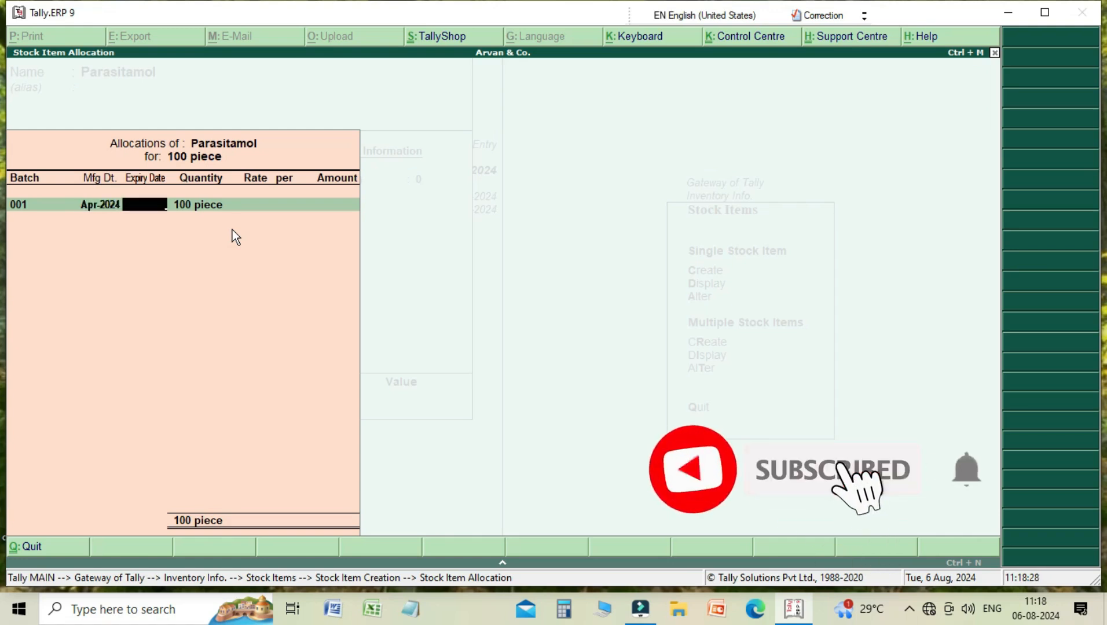
pyautogui.write('1-4-20')
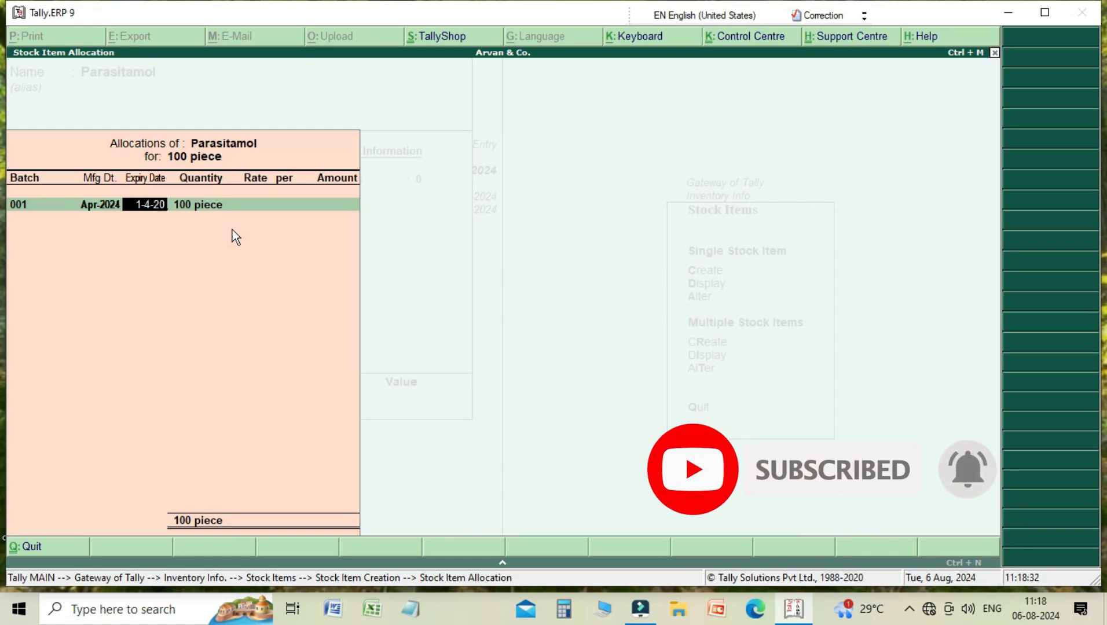
pyautogui.write('29')
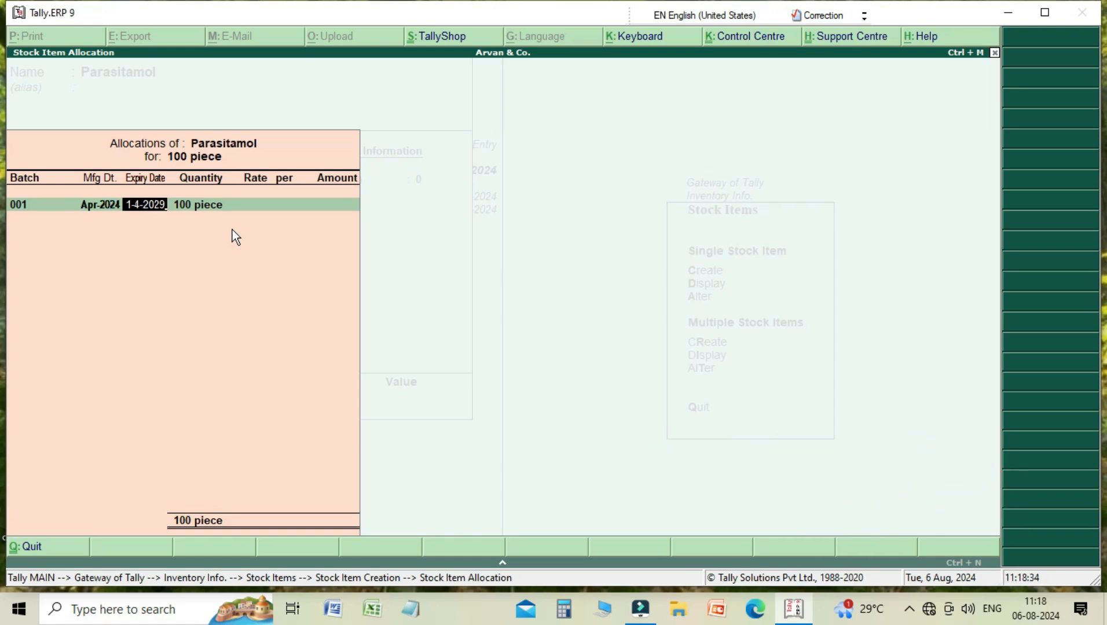
pyautogui.press('Return')
pyautogui.press('Return')
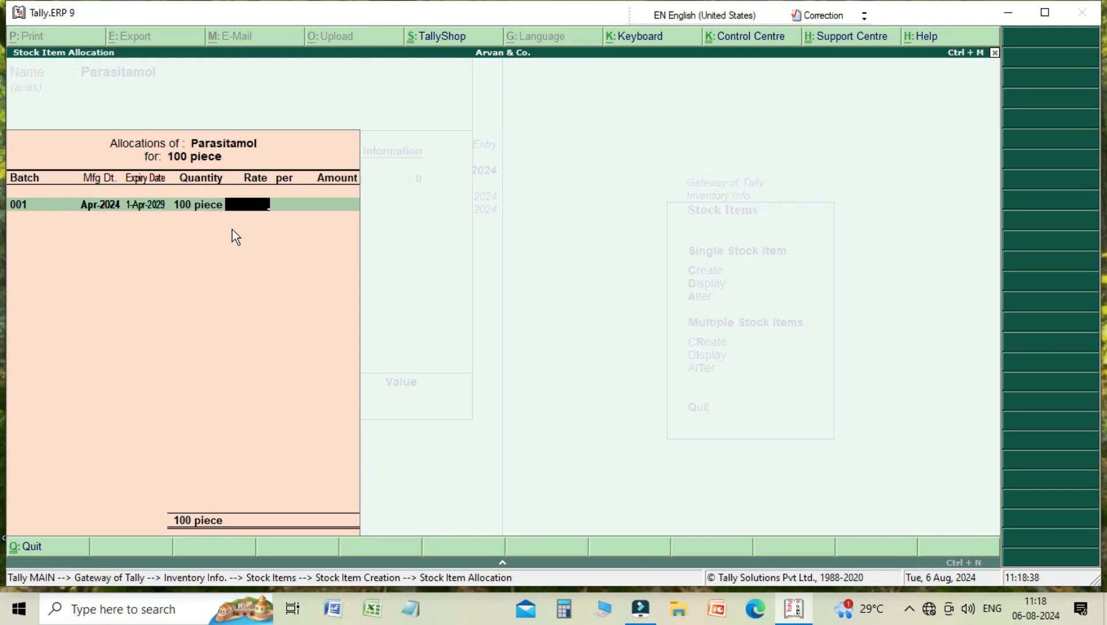
# Set the batch's rate to 5 per piece, finish the allocation and save the stock item
pyautogui.write('5')
pyautogui.press('Return')
pyautogui.press('Return')
pyautogui.press('Return')
pyautogui.press('Return')
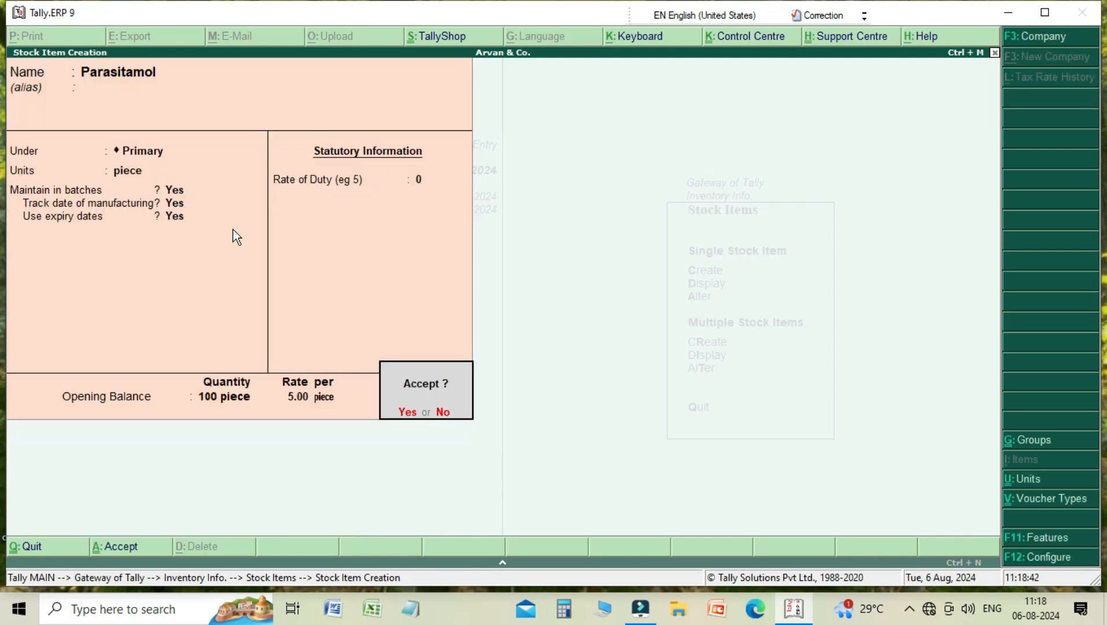
pyautogui.press('Return')
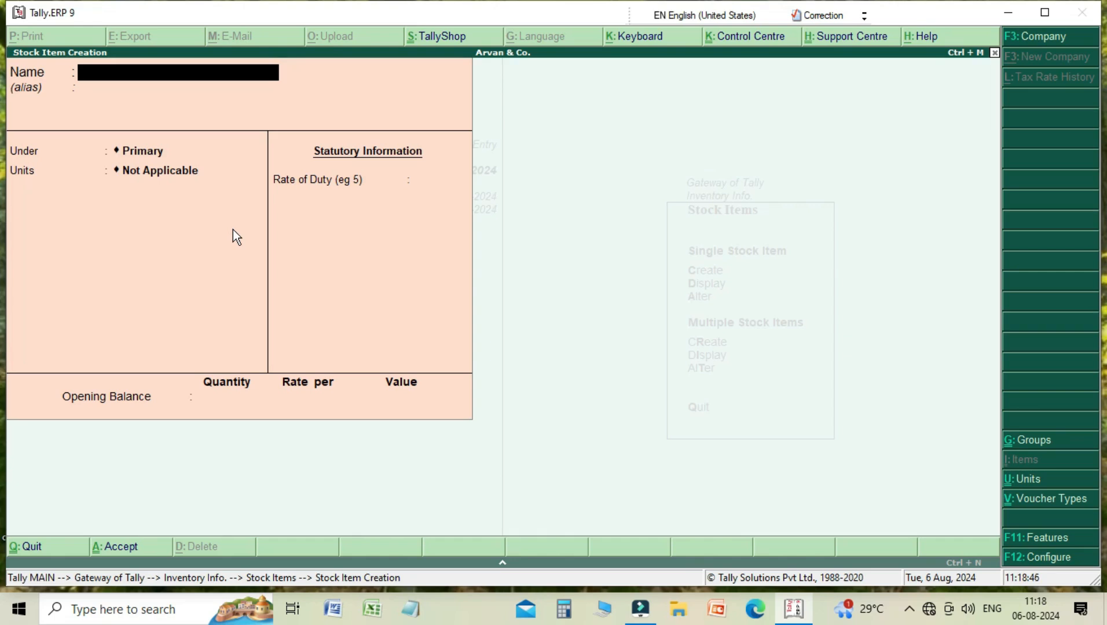
# Name the new stock item Parel G, under Primary, with piece as its unit
pyautogui.write('Parel G')
pyautogui.press('Return')
pyautogui.press('Return')
pyautogui.press('Return')
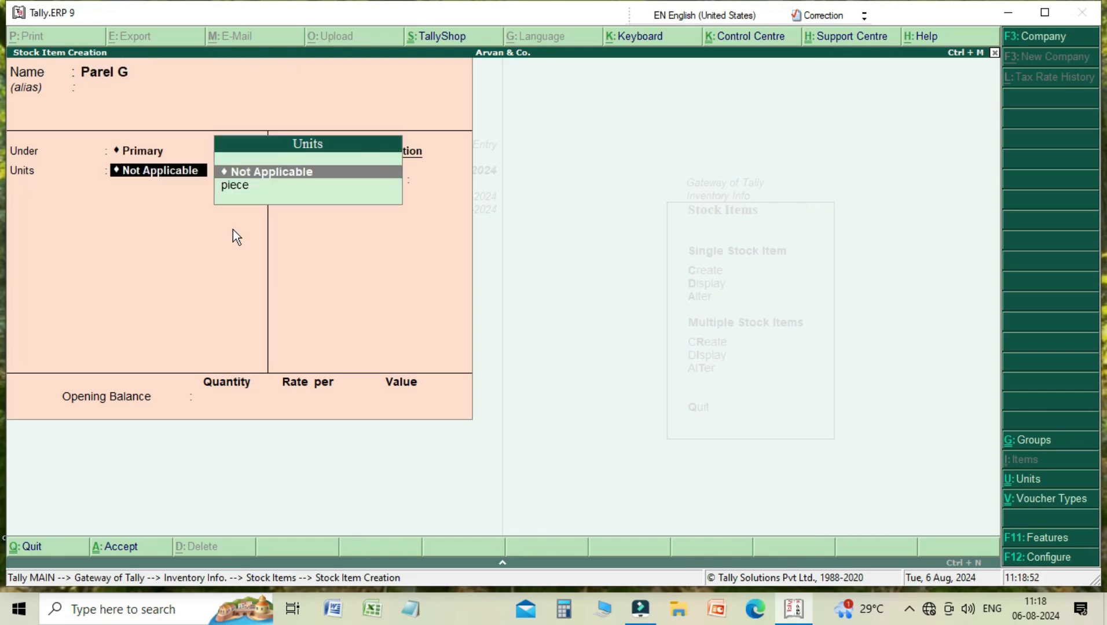
pyautogui.press('Down')
pyautogui.press('Return')
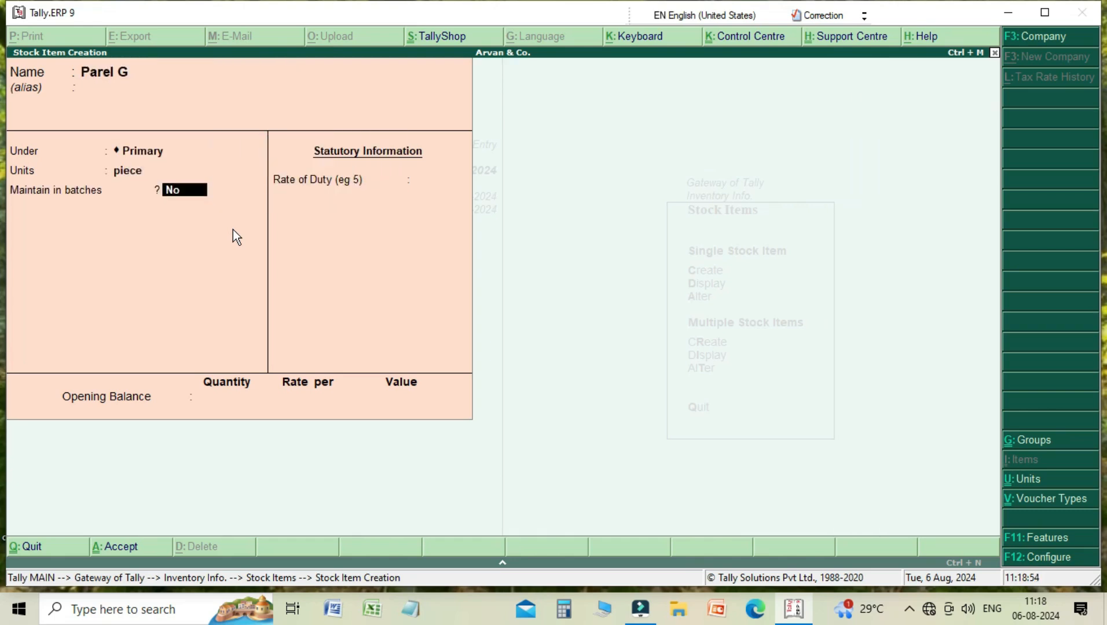
# Set Parel G to be maintained in batches, with manufacturing date tracking and expiry dates enabled
pyautogui.write('y')
pyautogui.press('Return')
pyautogui.write('y')
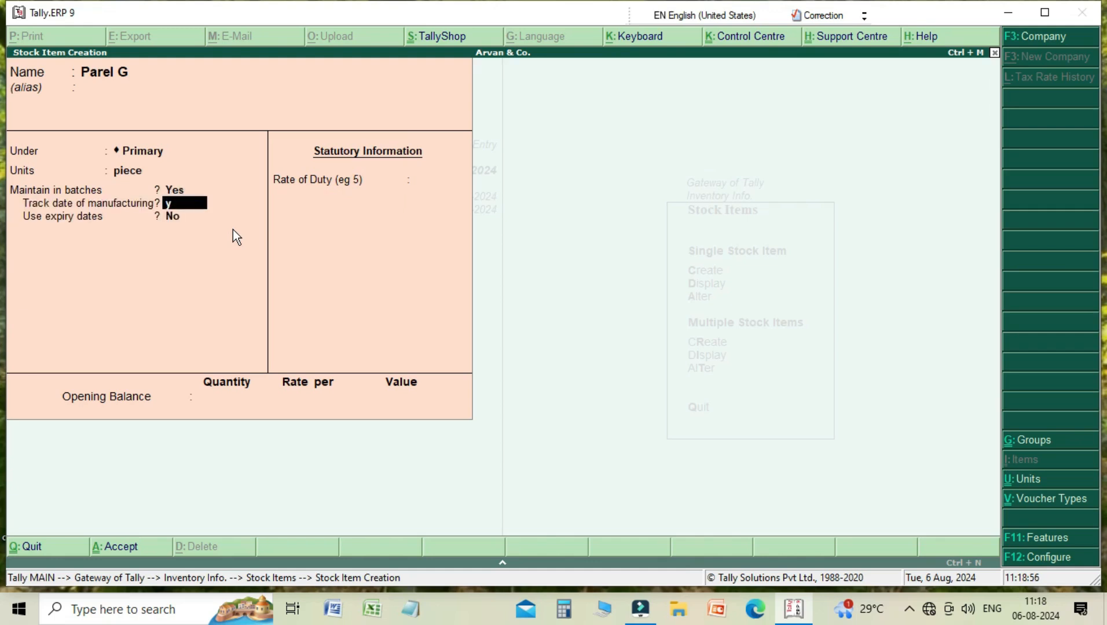
pyautogui.press('Return')
pyautogui.write('y')
pyautogui.press('Return')
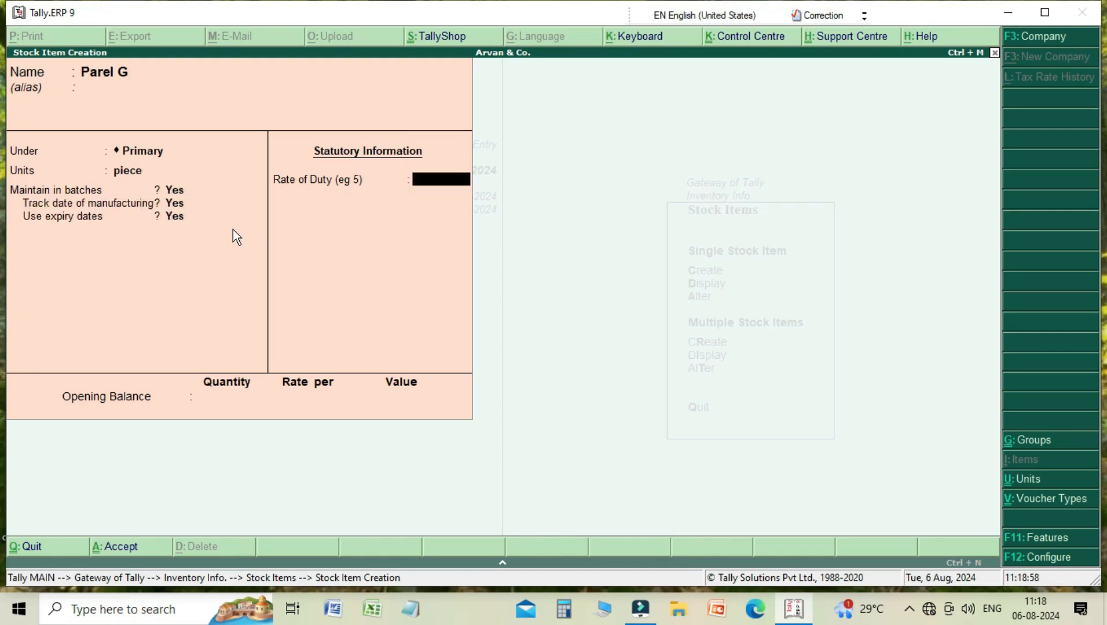
# Enter an opening quantity of 20 pieces and allocate it to batch 002, manufactured 1-4-2024 and expiring 1-4-2025
pyautogui.press('Return')
pyautogui.write('20')
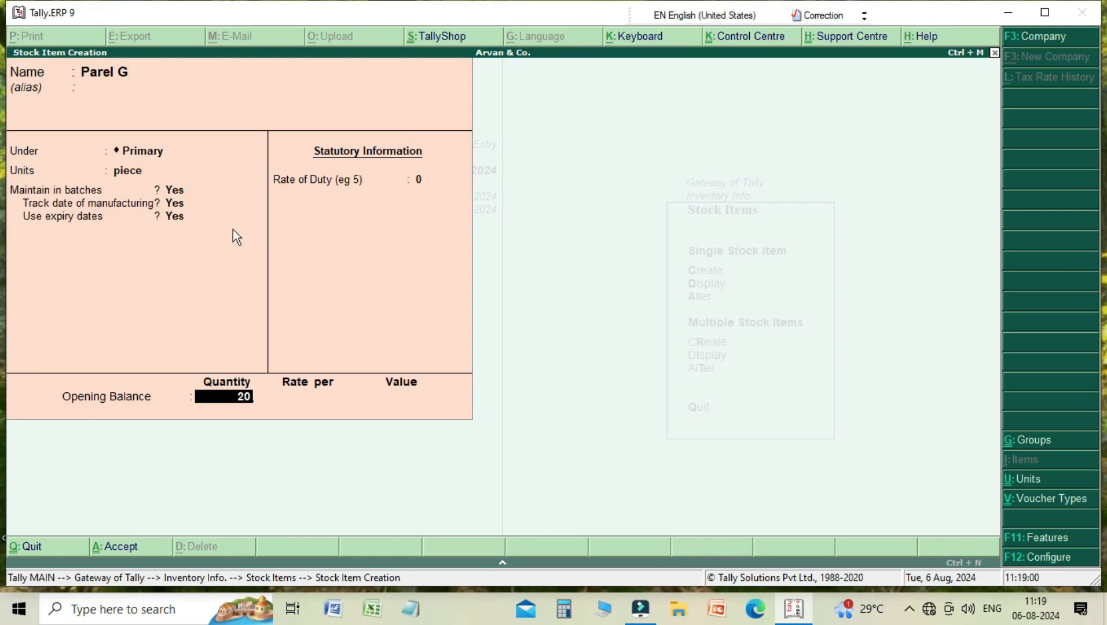
pyautogui.press('Return')
pyautogui.write('0032')
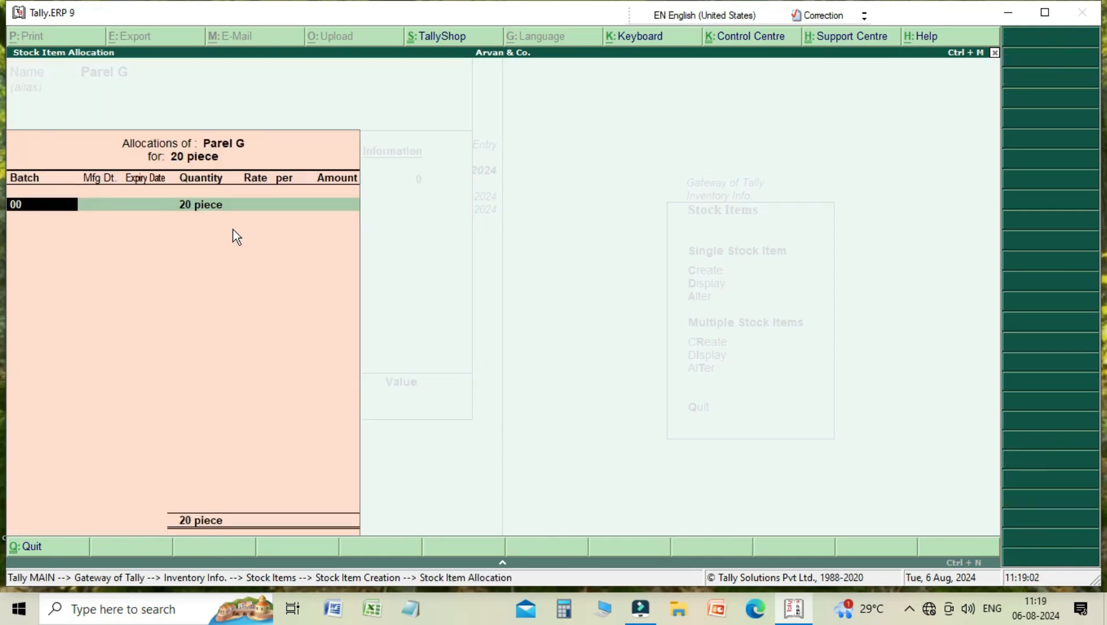
pyautogui.press('BackSpace')
pyautogui.press('BackSpace')
pyautogui.write('2')
pyautogui.press('Return')
pyautogui.write('1-4-204')
pyautogui.press('BackSpace')
pyautogui.write('24')
pyautogui.press('Return')
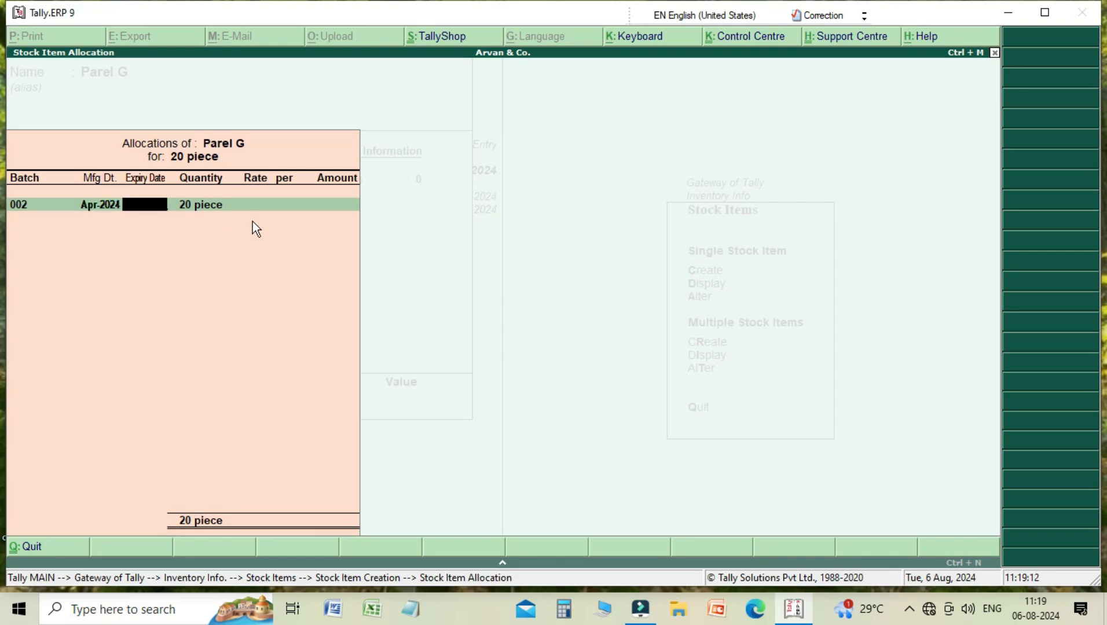
pyautogui.write('1-4-2025')
pyautogui.press('Return')
# Set batch 002's rate to 5 per piece, finish the allocation and save the Parel G stock item
pyautogui.press('Return')
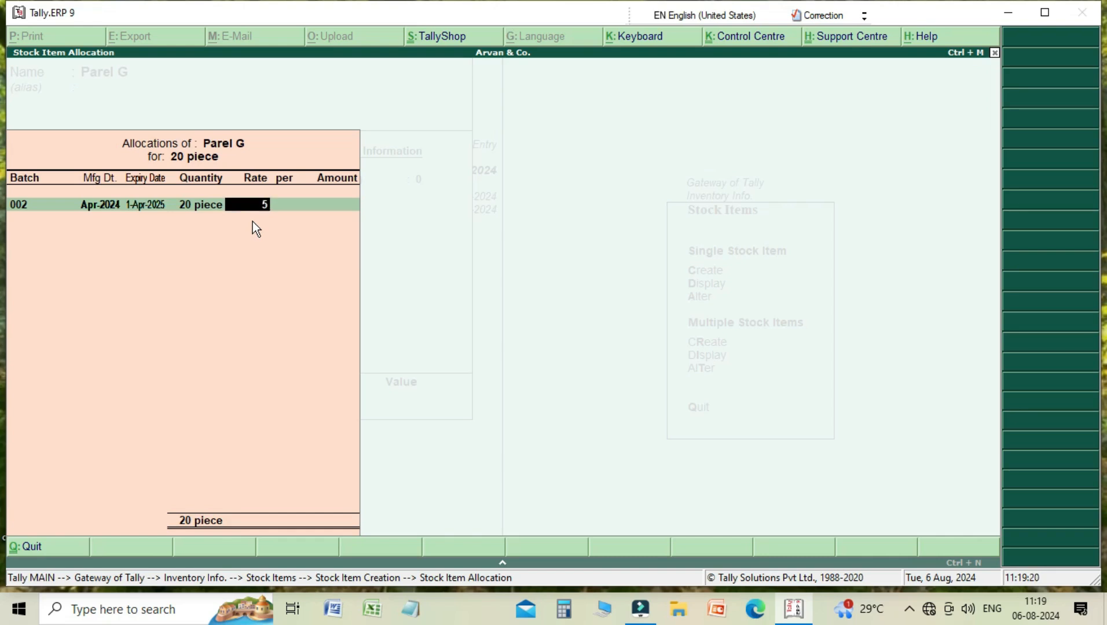
pyautogui.press('Return')
pyautogui.press('Return')
pyautogui.press('Return')
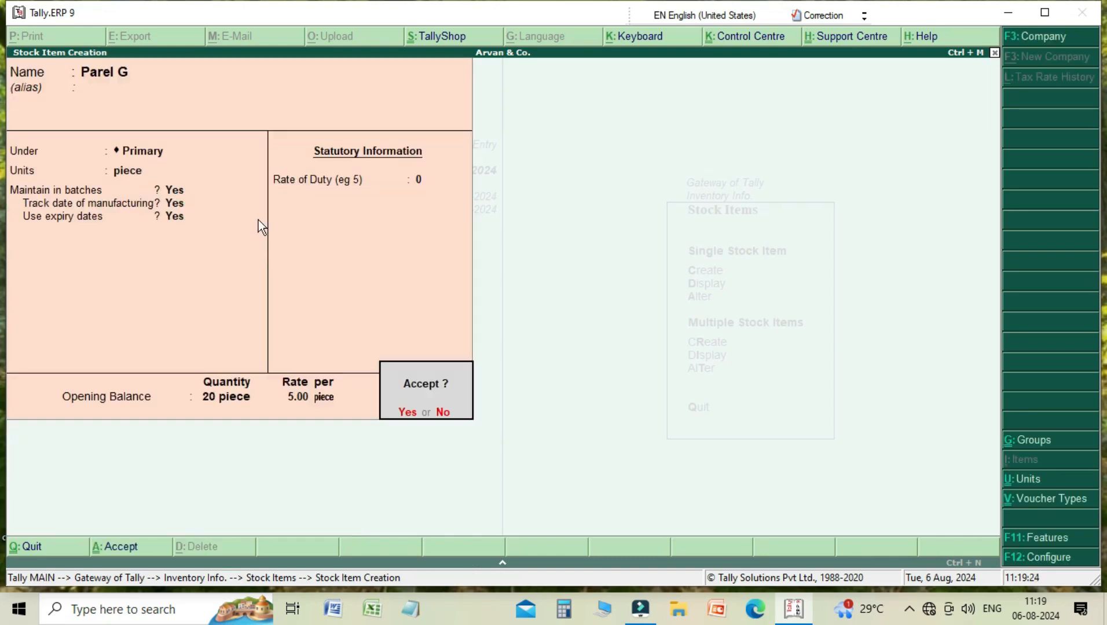
pyautogui.press('Return')
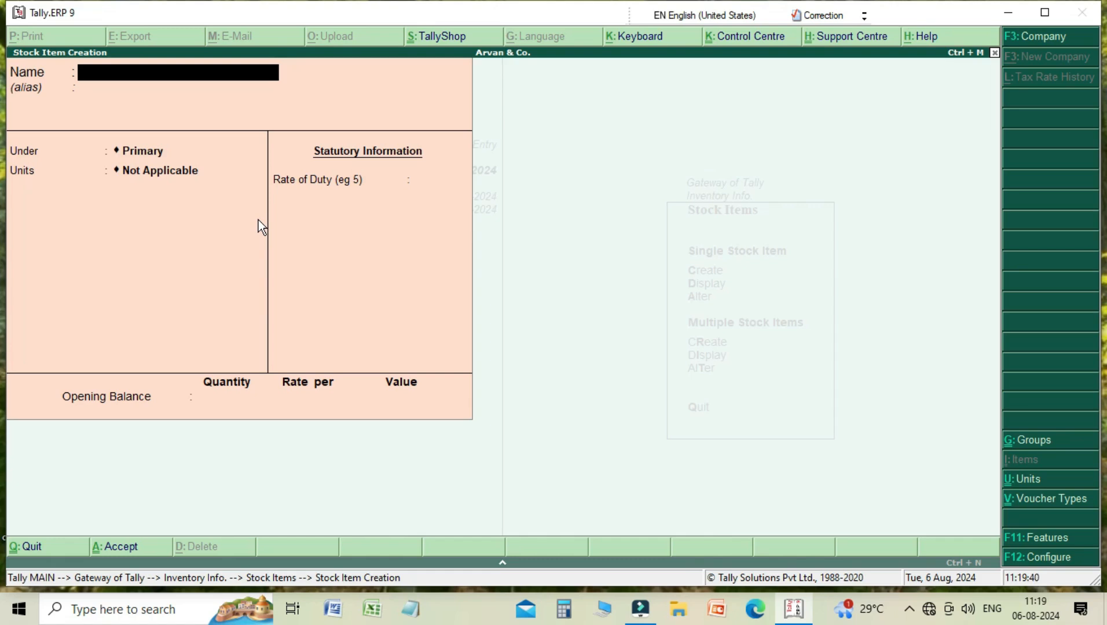
# Leave stock item creation and start a purchase voucher with supplier invoice number 01 dated 1-Apr-2024
pyautogui.press('Escape')
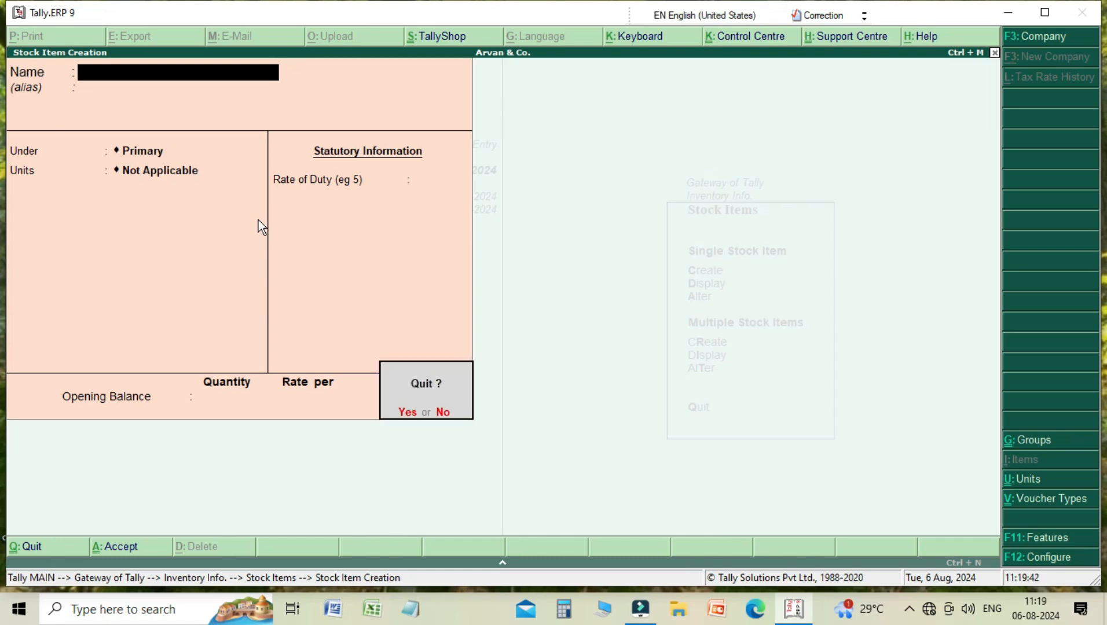
pyautogui.press('y')
pyautogui.press('Escape')
pyautogui.press('Escape')
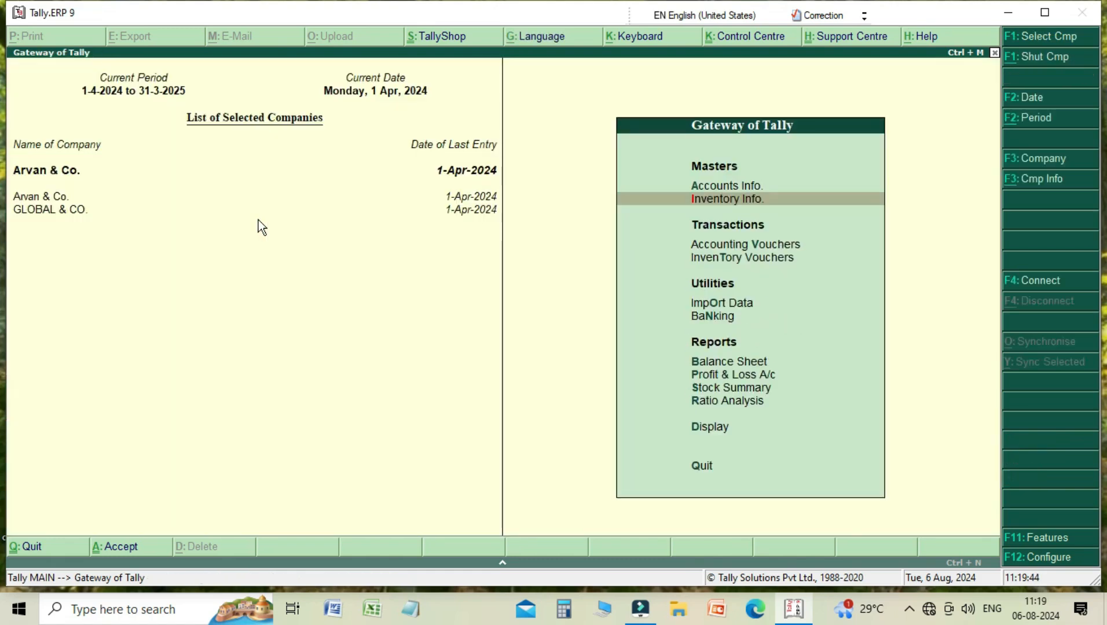
pyautogui.press('Down')
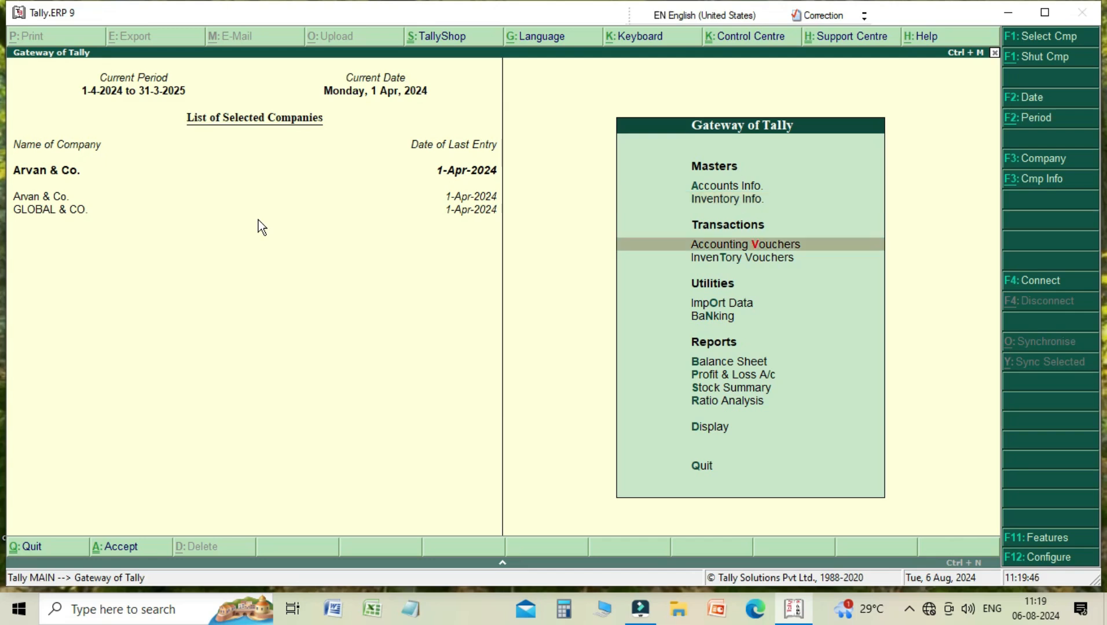
pyautogui.press('Return')
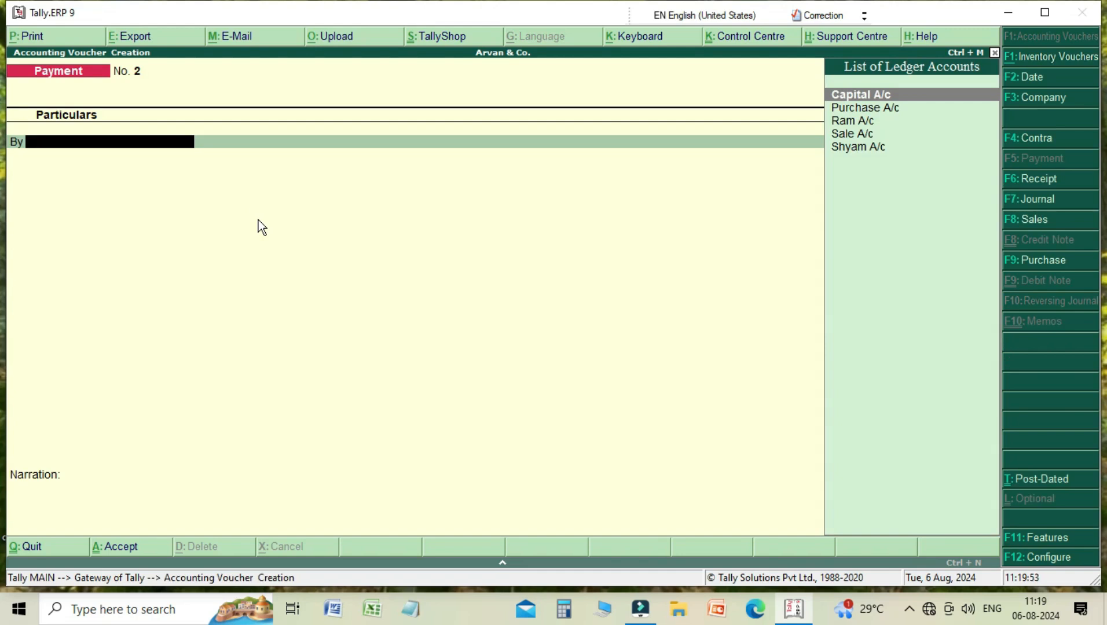
pyautogui.press('F9')
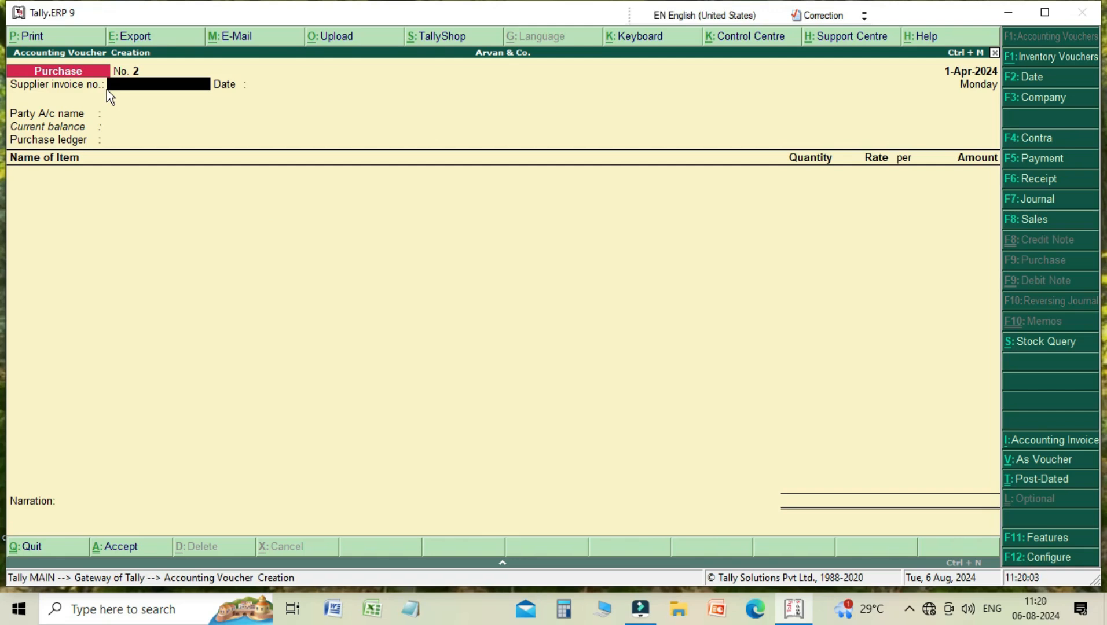
pyautogui.press('Return')
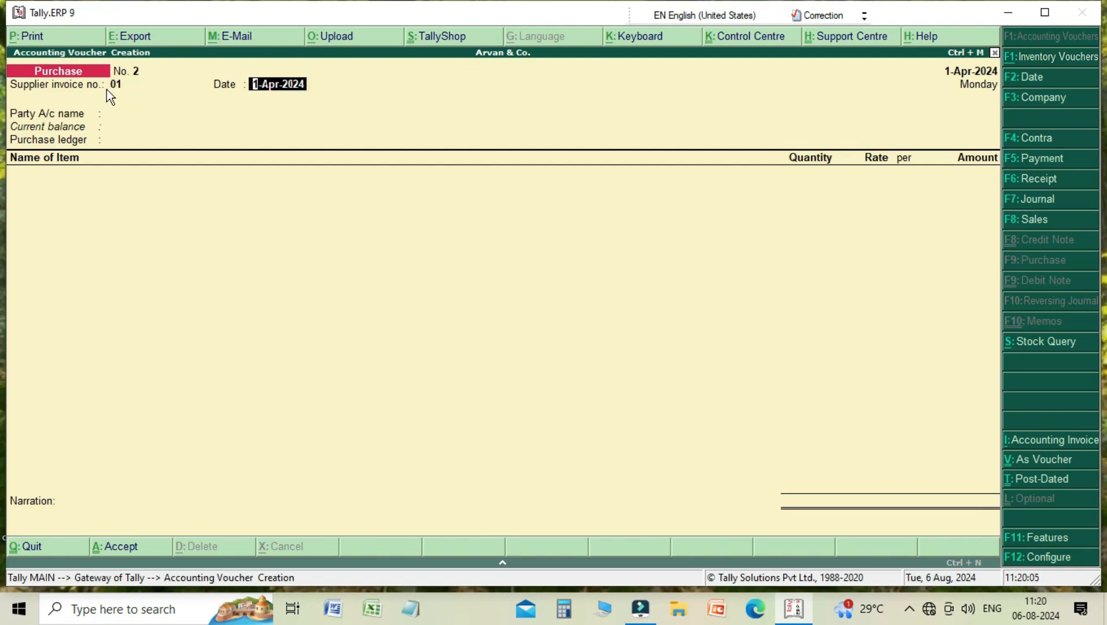
pyautogui.press('Return')
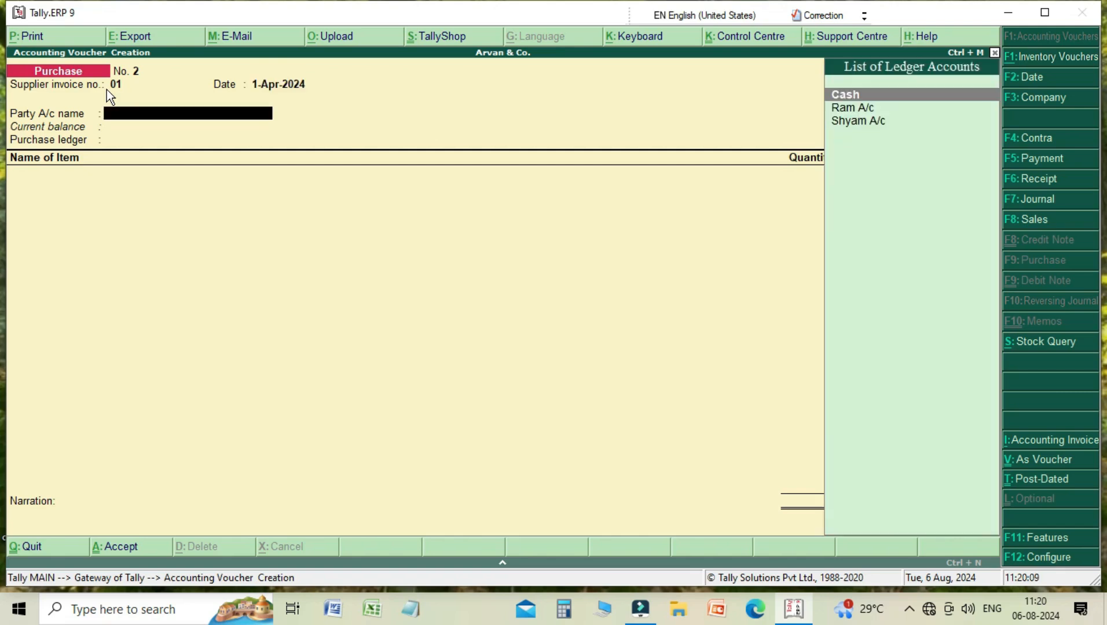
# Choose the supplier ledger listed directly after Cash as the party, accept the supplier's details and use Purchase A/c as the purchase ledger
pyautogui.press('Down')
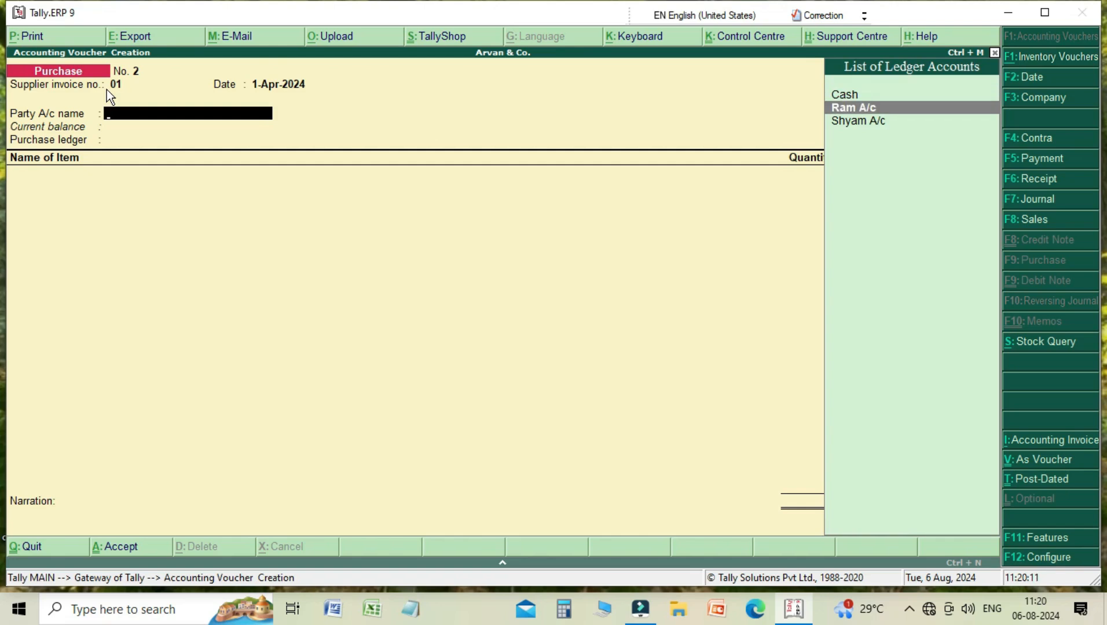
pyautogui.press('Return')
pyautogui.press('Return')
pyautogui.press('Return')
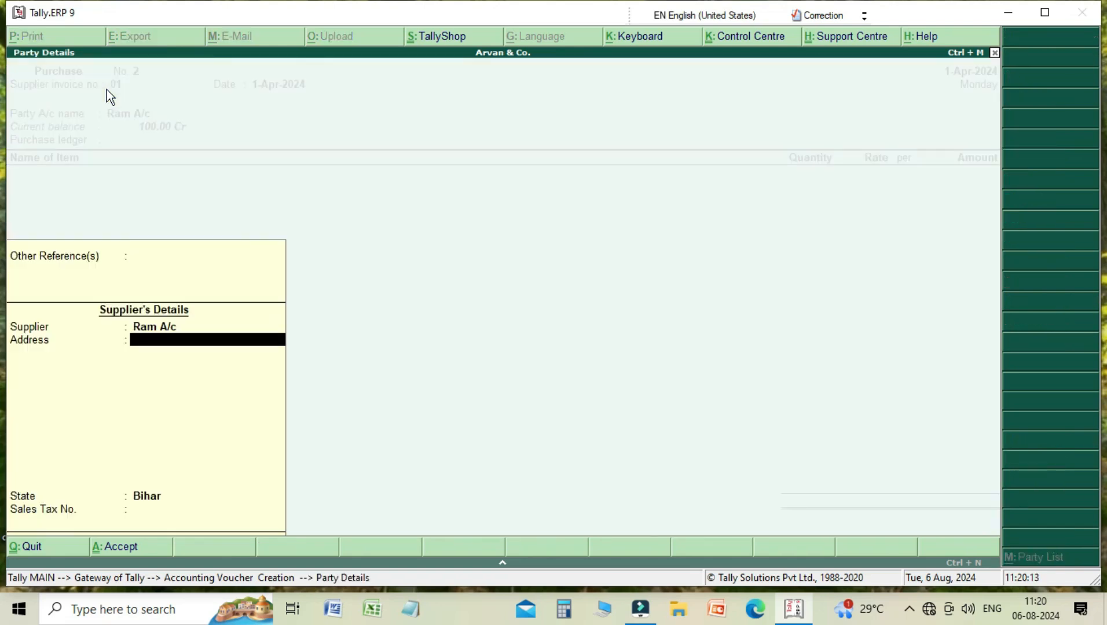
pyautogui.press('Return')
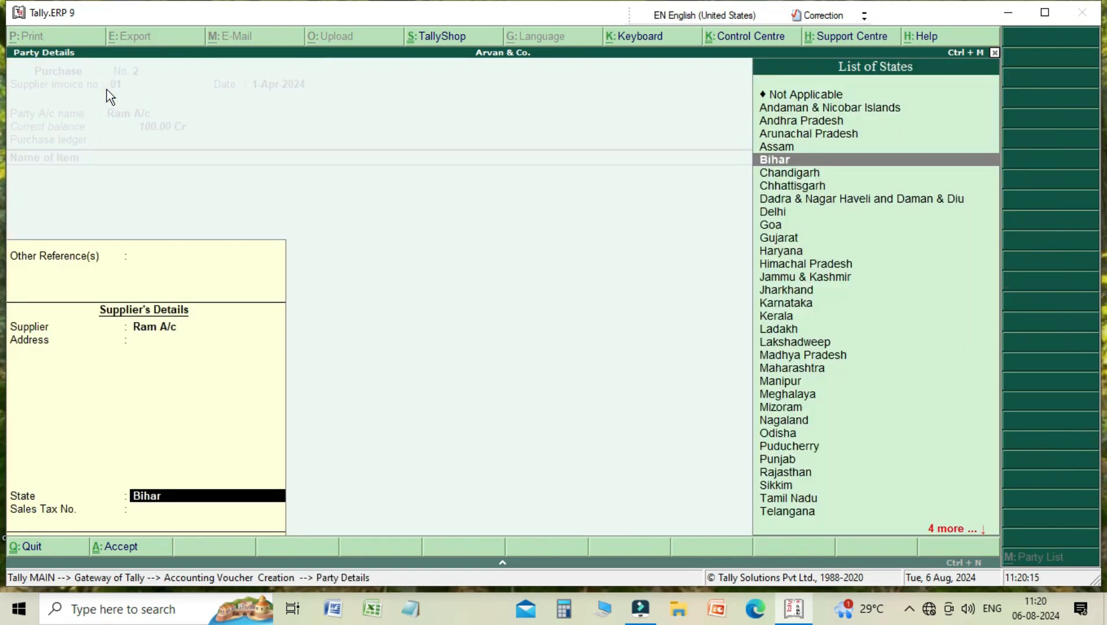
pyautogui.press('Return')
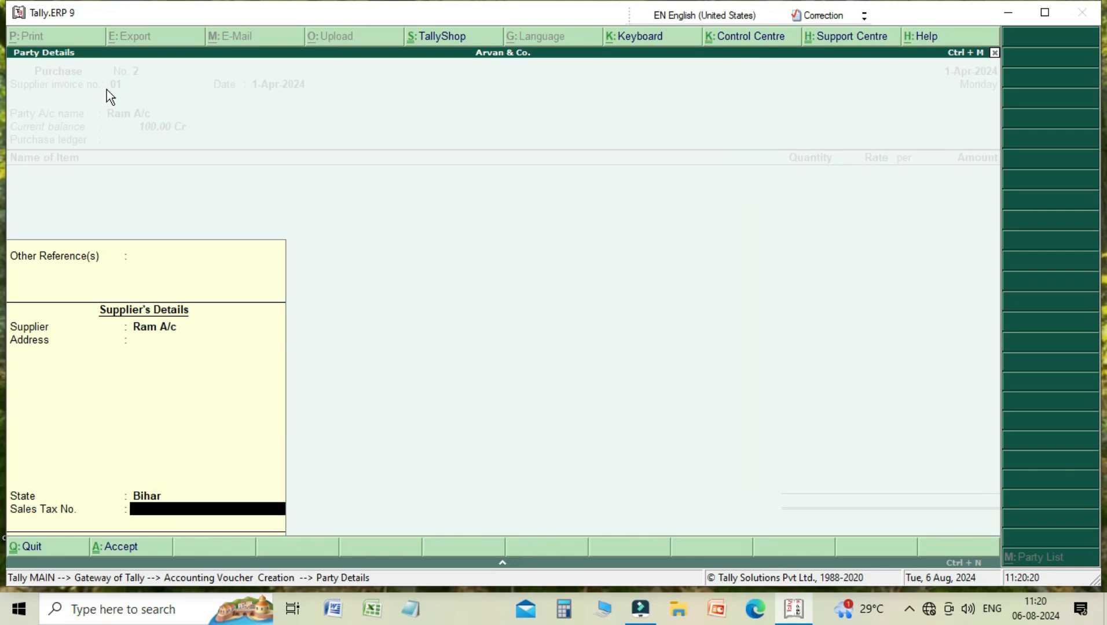
pyautogui.press('Return')
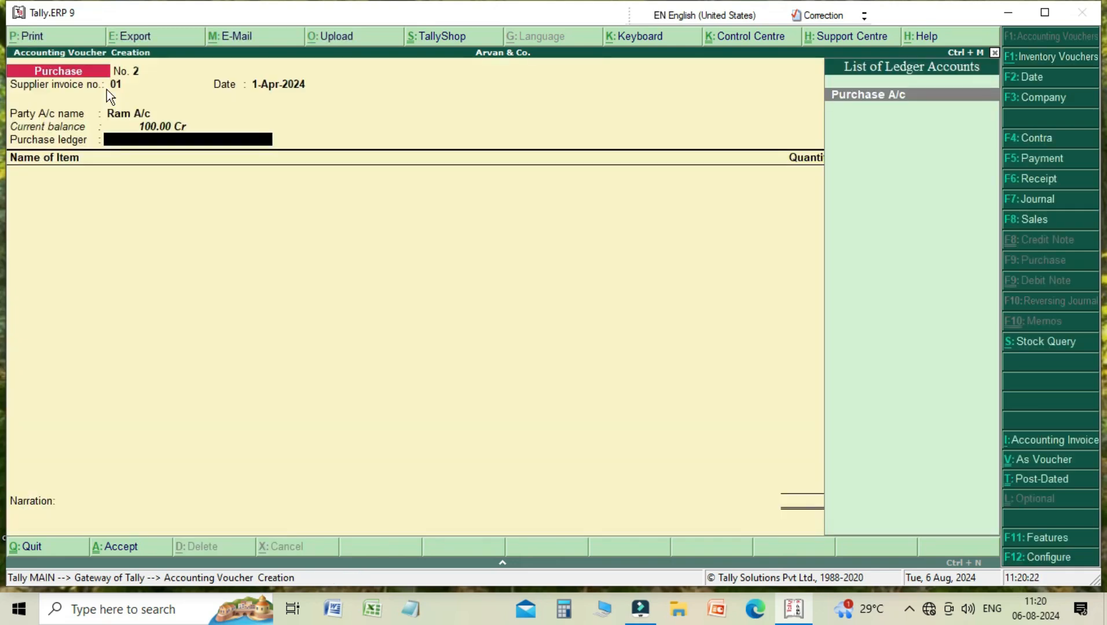
pyautogui.press('Return')
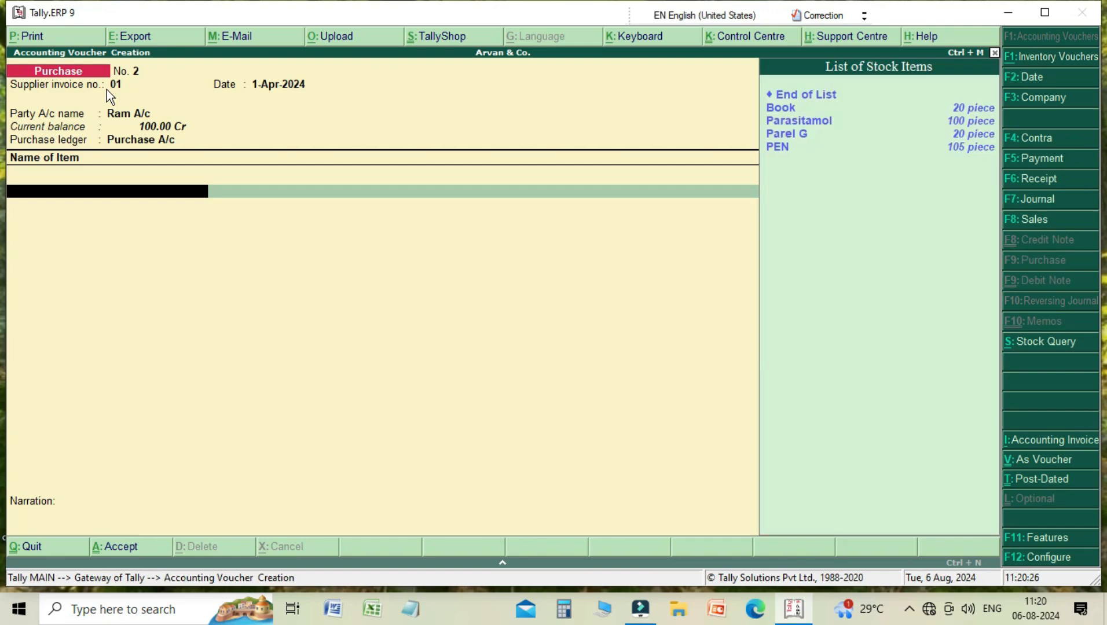
# Add Parasitamol as the first purchase item and select its existing batch 001
pyautogui.press('Down')
pyautogui.press('Down')
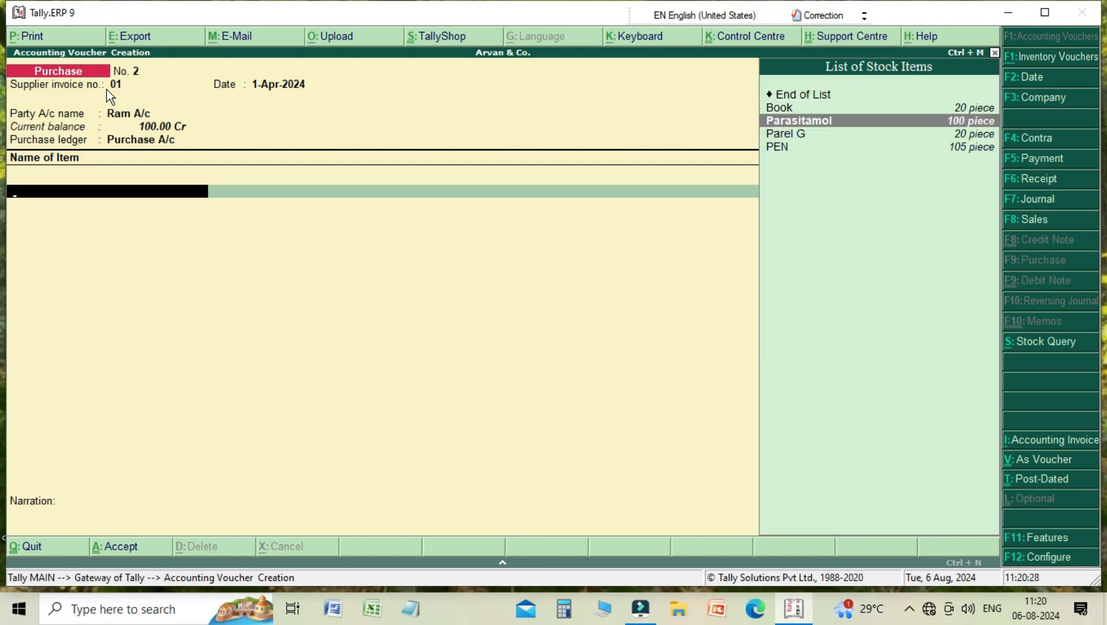
pyautogui.press('Return')
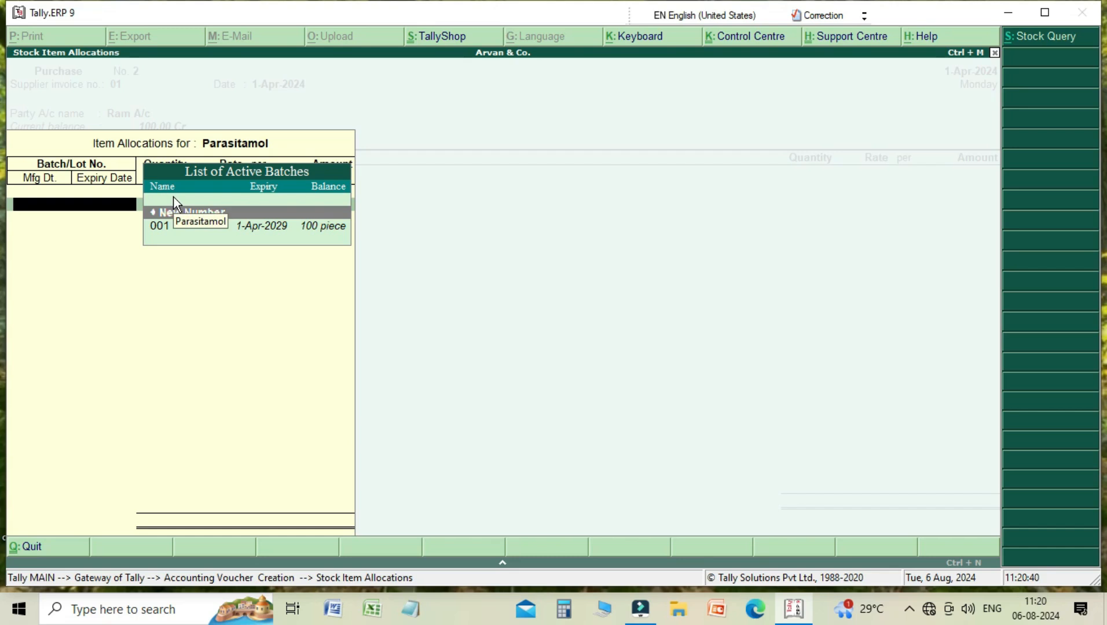
pyautogui.press('Down')
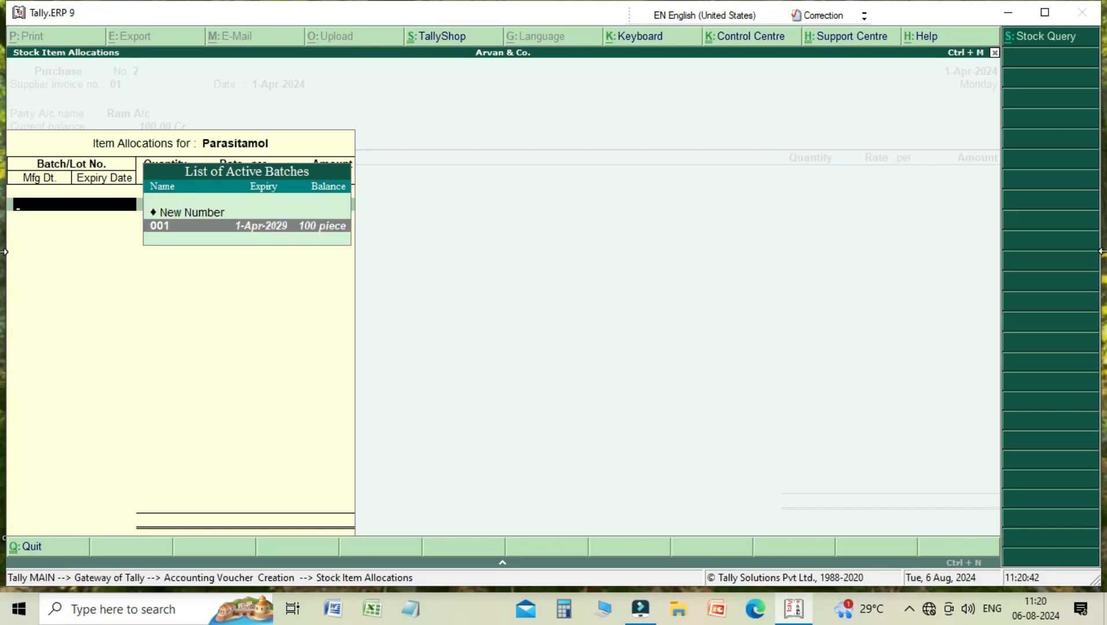
pyautogui.press('Return')
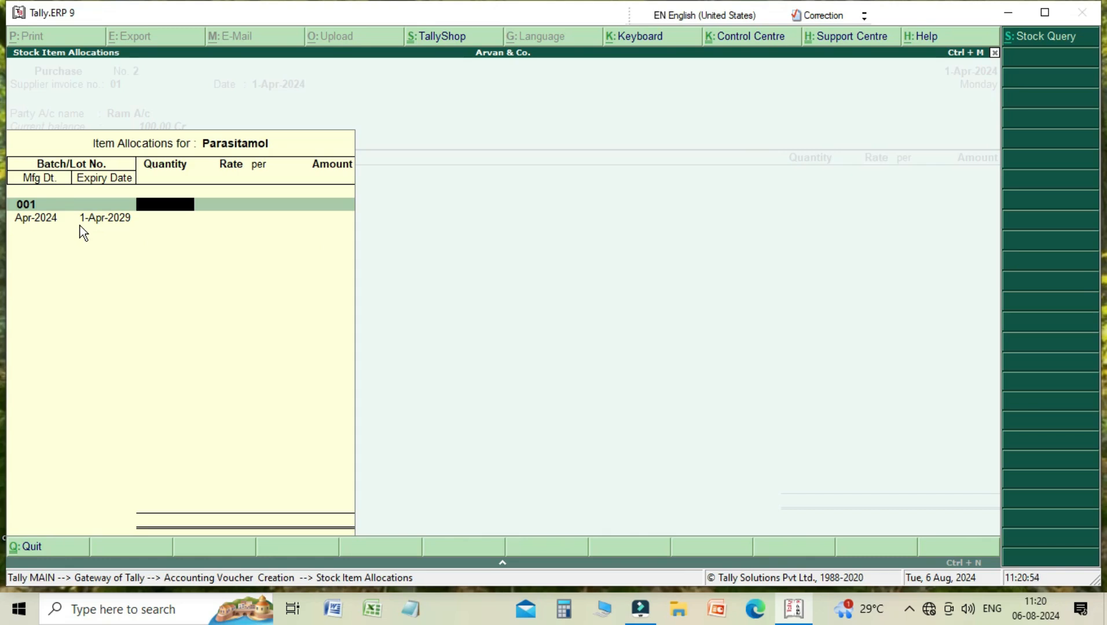
# Enter 20 pieces at a rate of 5.00 for batch 001, keep its dates and complete the Parasitamol line
pyautogui.write('20')
pyautogui.press('Return')
pyautogui.press('Return')
pyautogui.press('Return')
pyautogui.press('Return')
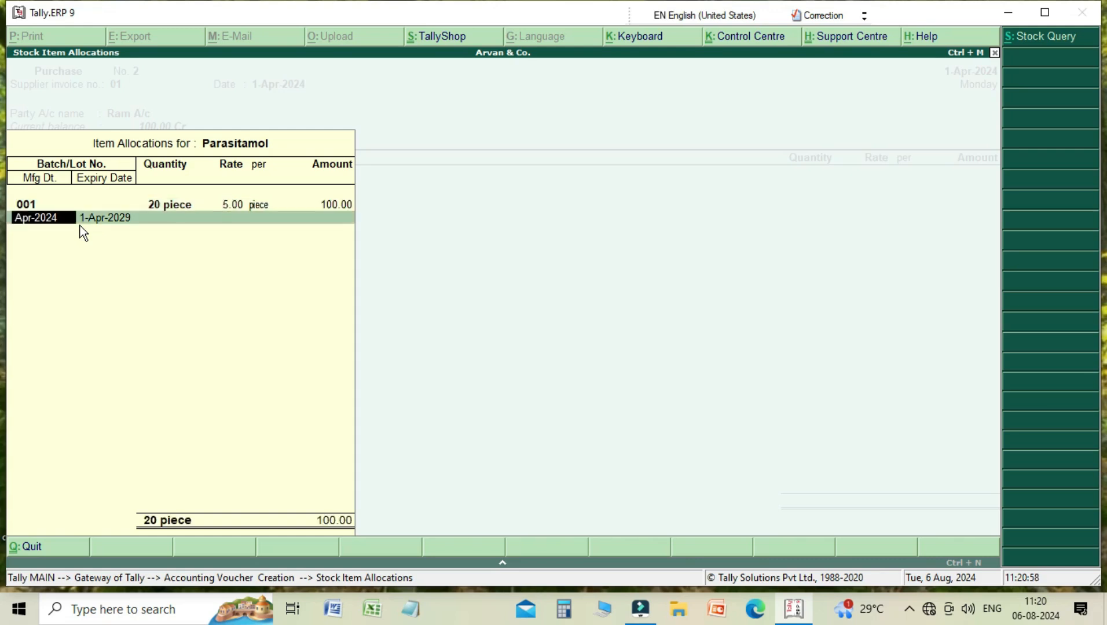
pyautogui.press('Return')
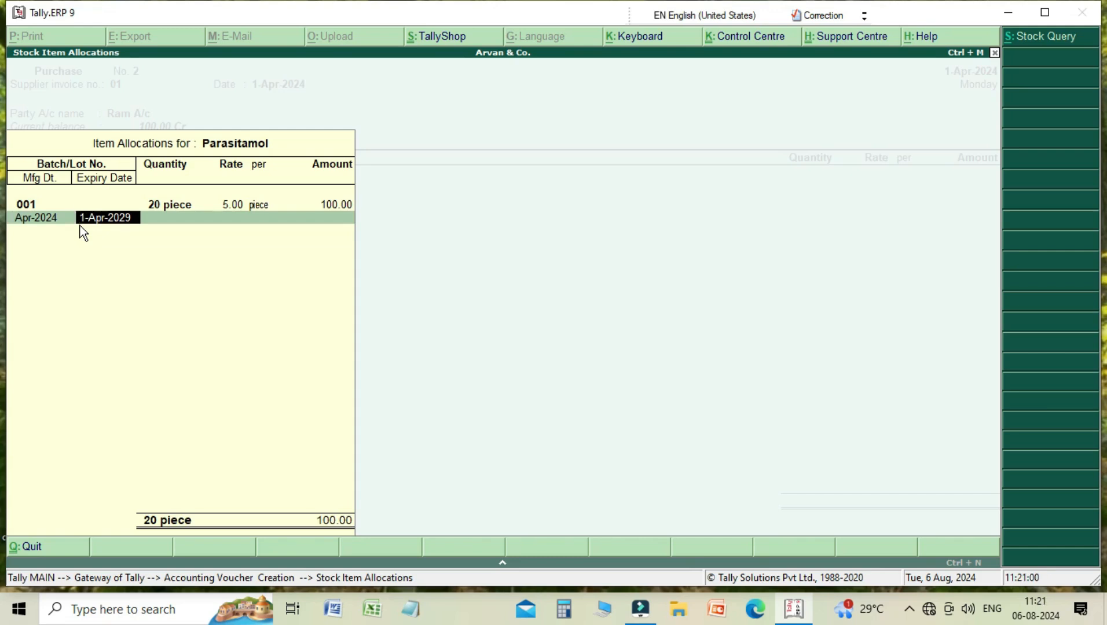
pyautogui.press('Return')
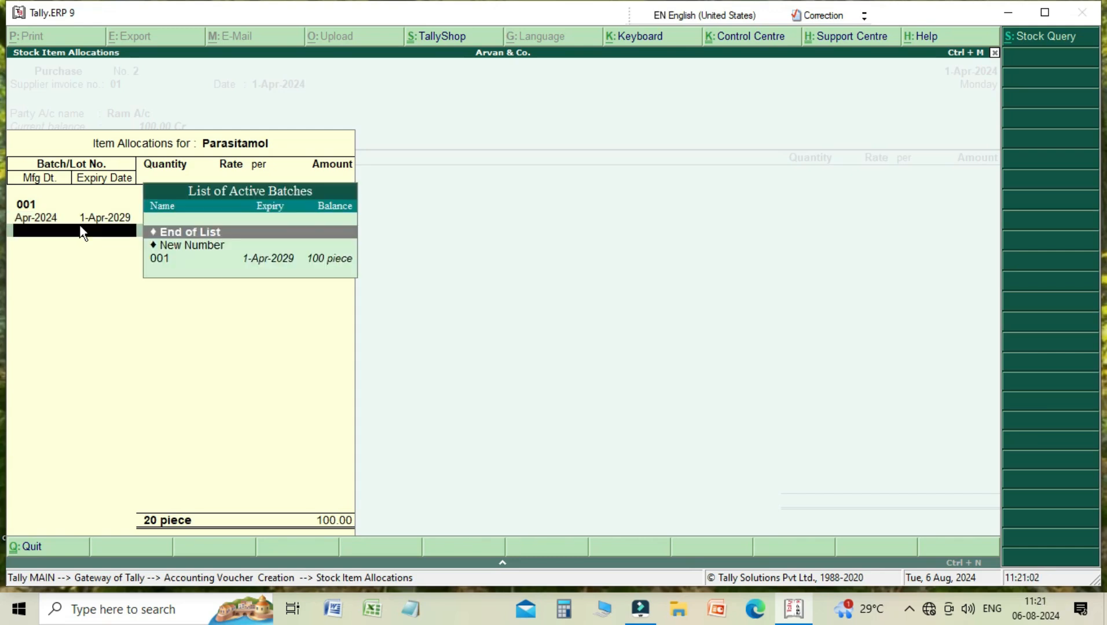
pyautogui.press('Return')
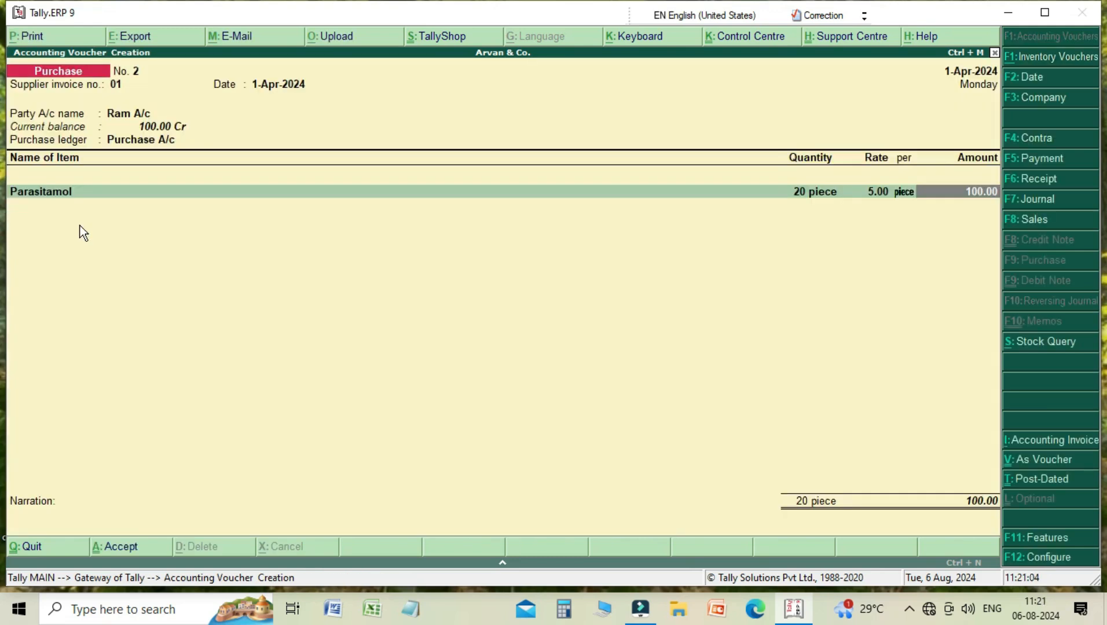
pyautogui.press('Return')
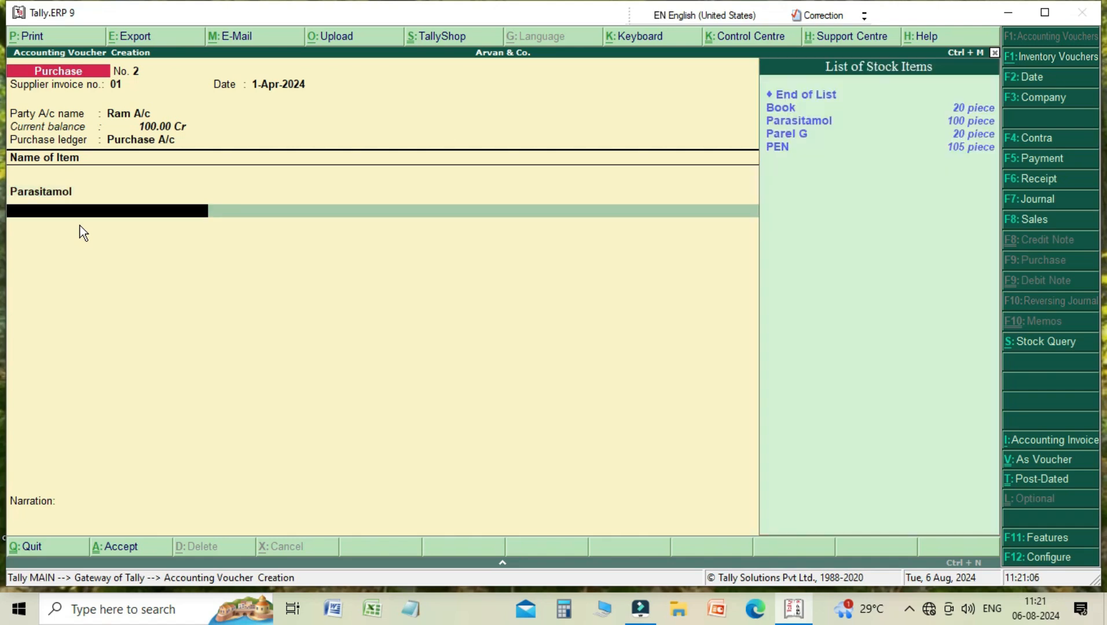
# Add Parel G as the second purchase item and select its existing batch 002
pyautogui.press('Down')
pyautogui.press('Down')
pyautogui.press('Down')
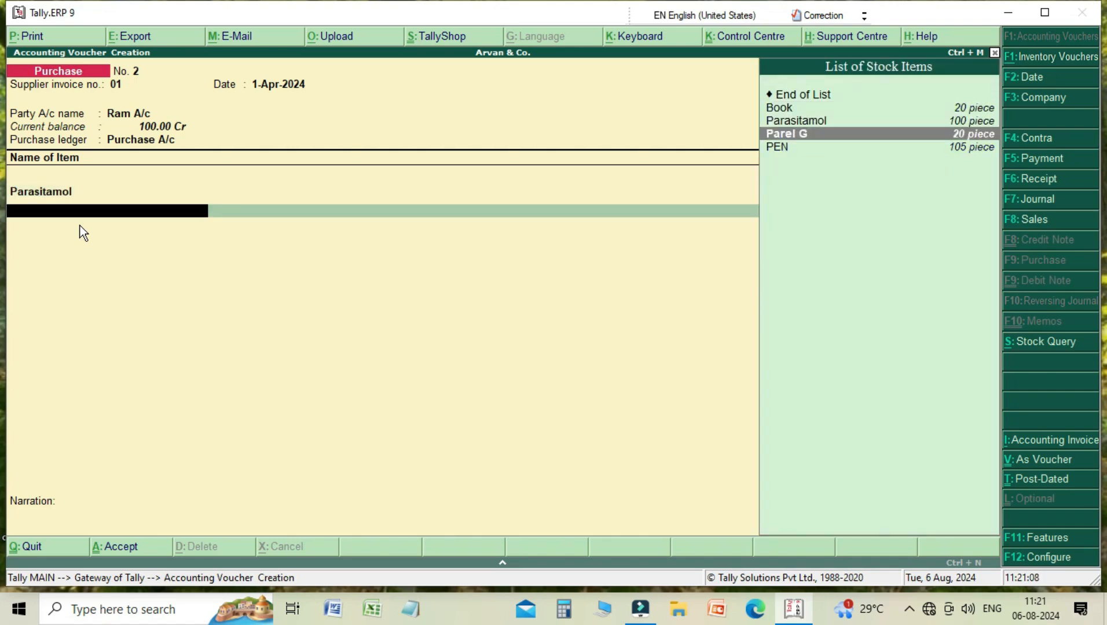
pyautogui.press('Return')
pyautogui.press('Down')
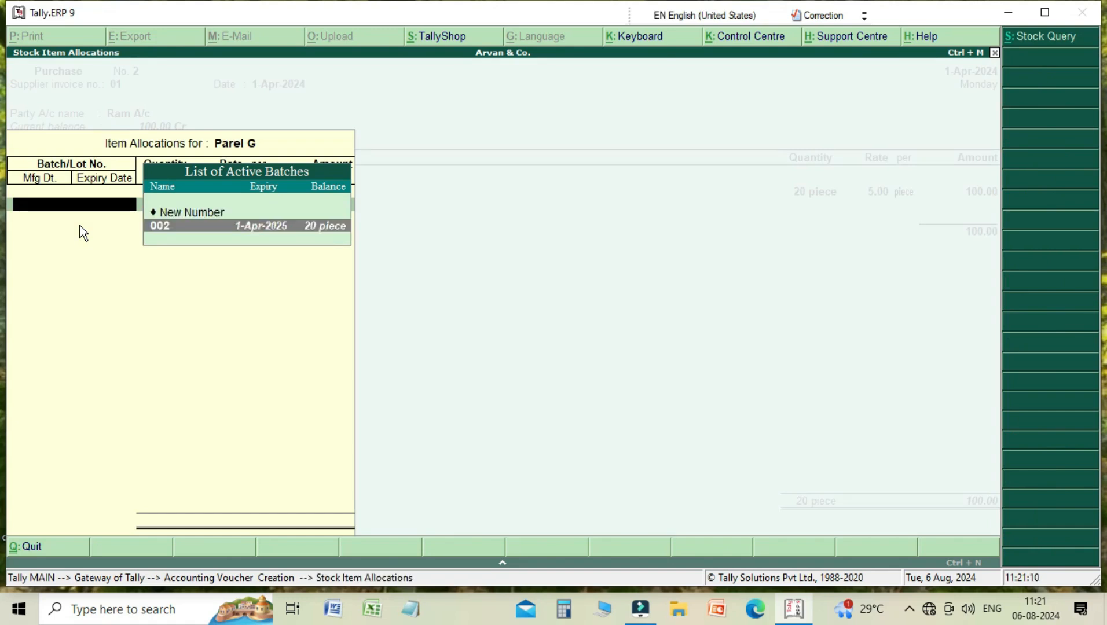
pyautogui.press('Return')
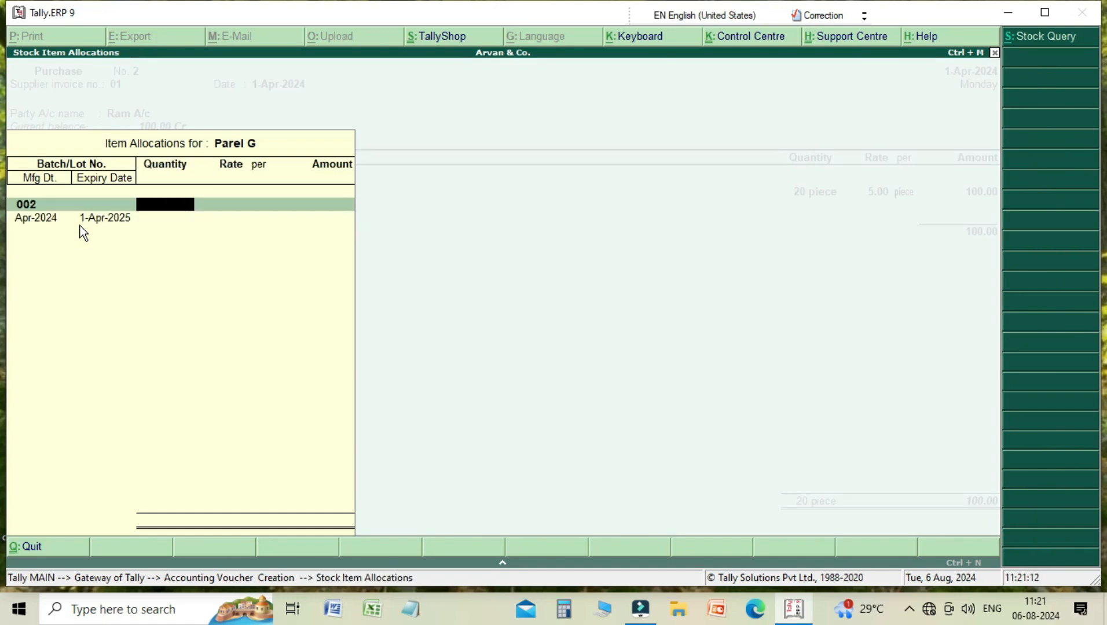
# Enter 30 pieces at a rate of 5.00 for Parel G batch 002, keeping its manufacturing and expiry dates
pyautogui.write('30')
pyautogui.press('Return')
pyautogui.press('Return')
pyautogui.press('Return')
pyautogui.press('Return')
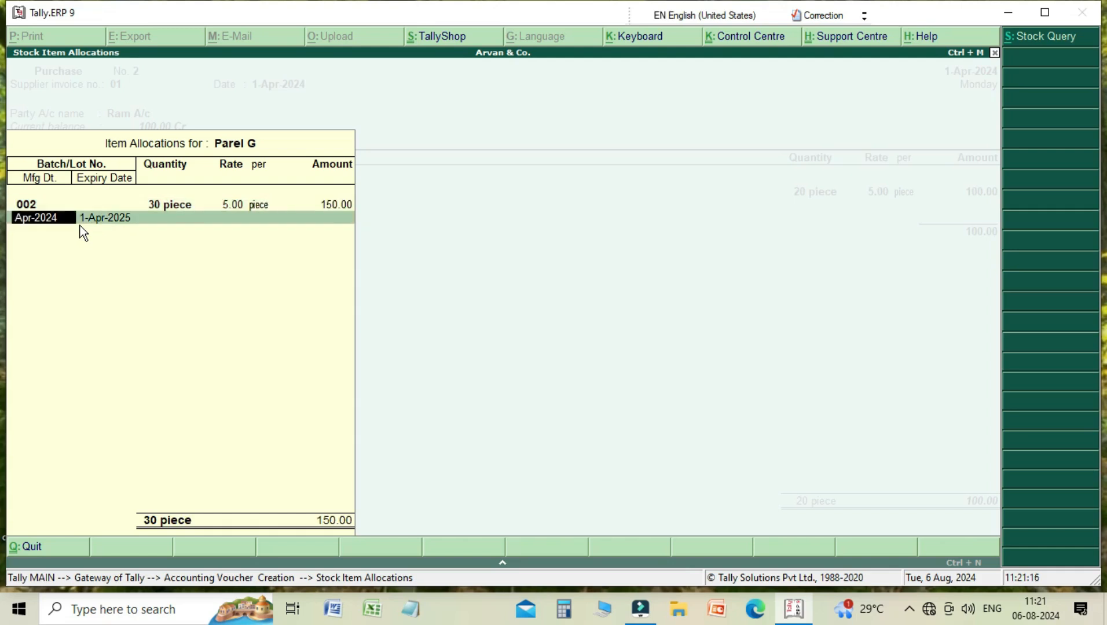
pyautogui.press('Return')
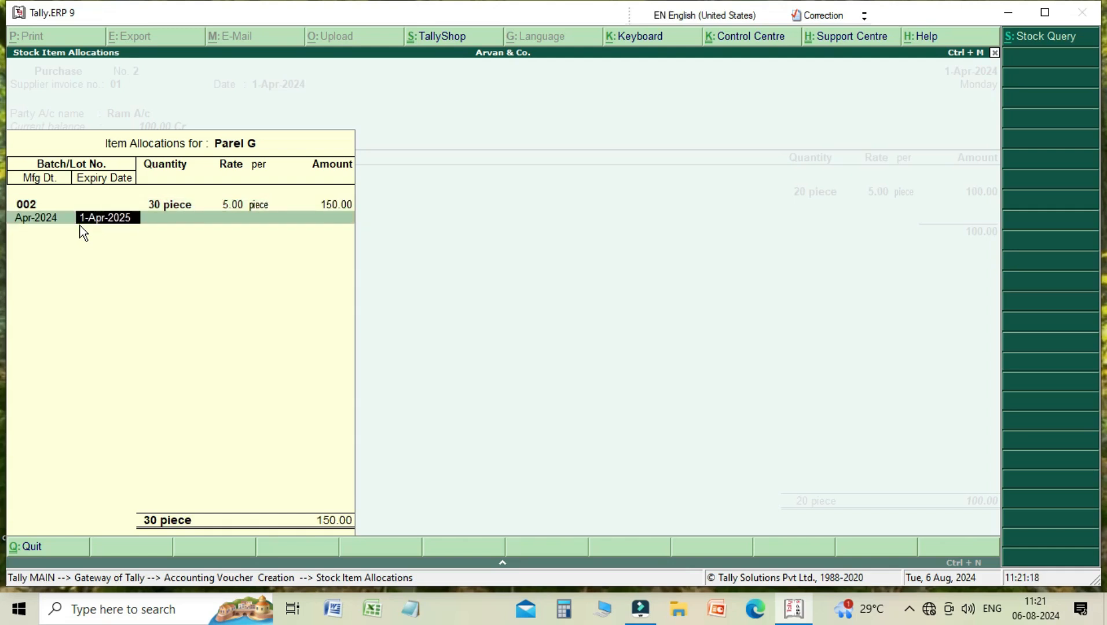
pyautogui.press('Return')
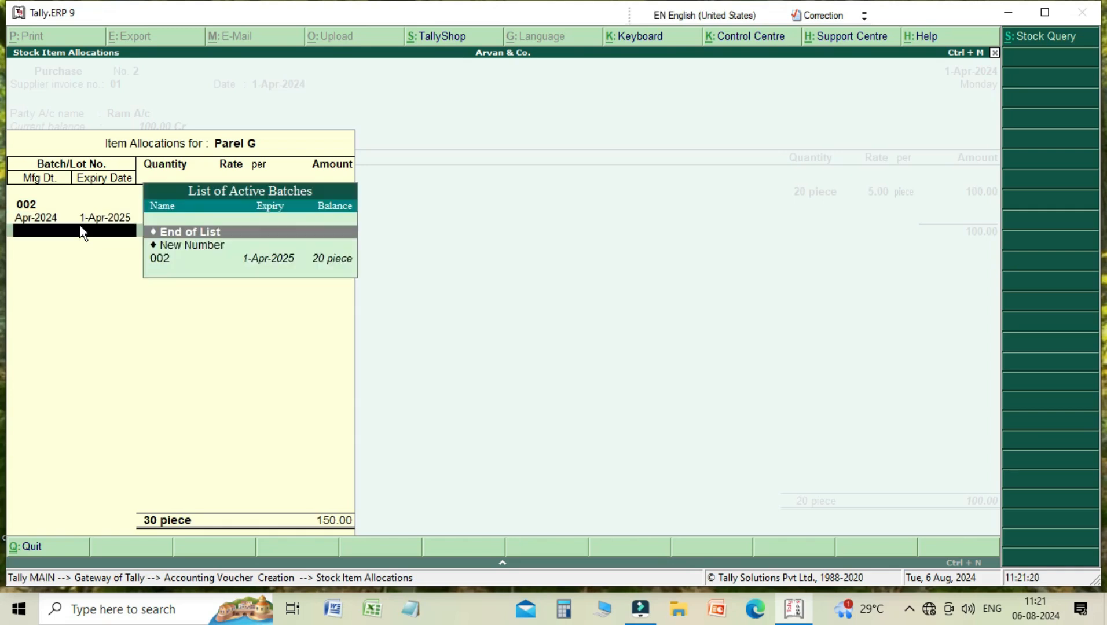
# End the batch and item lists, leave the narration blank and save the purchase voucher
pyautogui.press('Return')
pyautogui.press('Return')
pyautogui.press('Return')
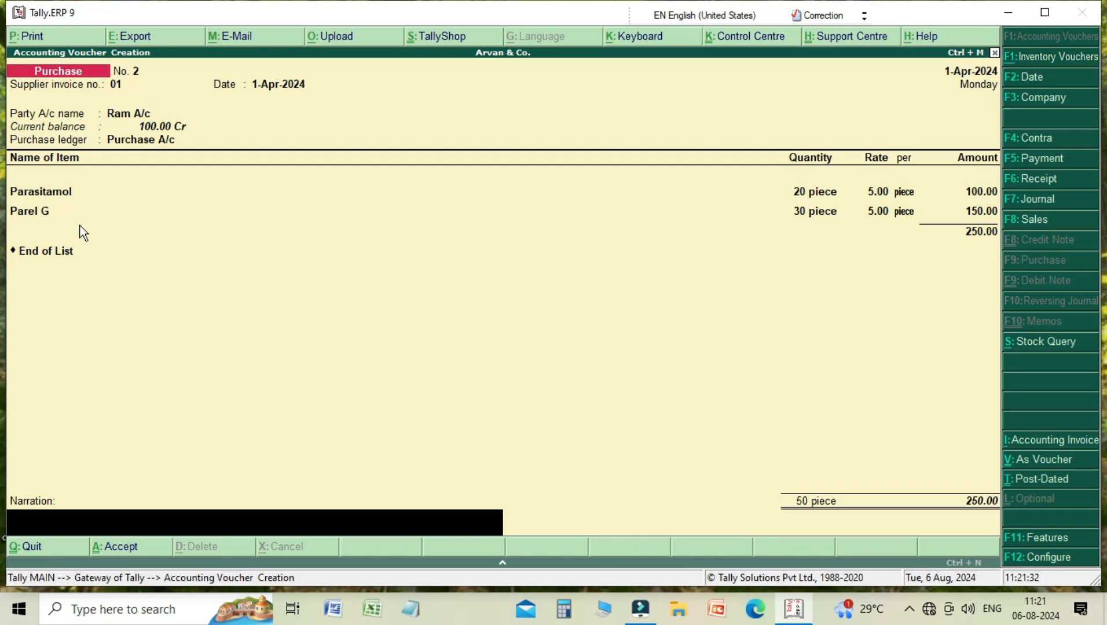
pyautogui.press('Return')
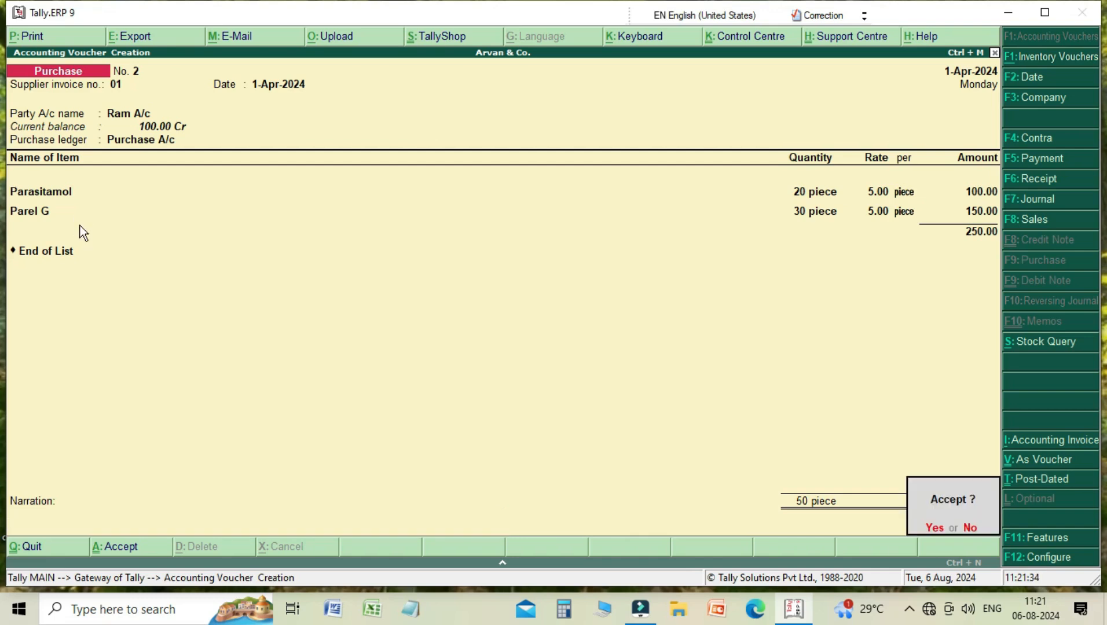
pyautogui.press('Return')
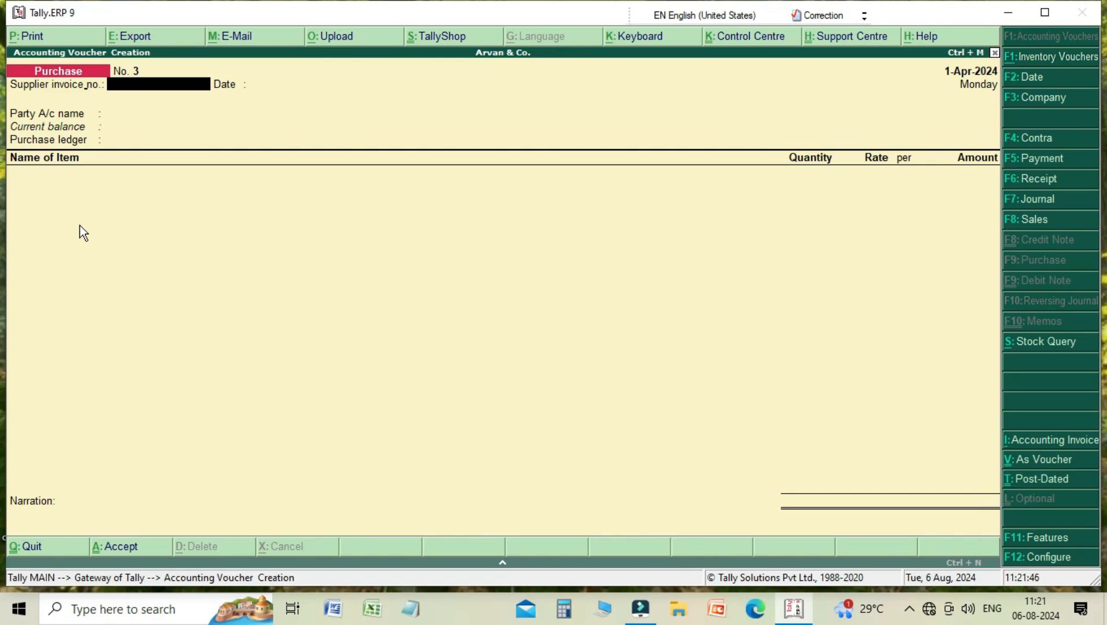
# Start a sales voucher without a reference number and choose the same party ledger as in the purchase voucher
pyautogui.press('F8')
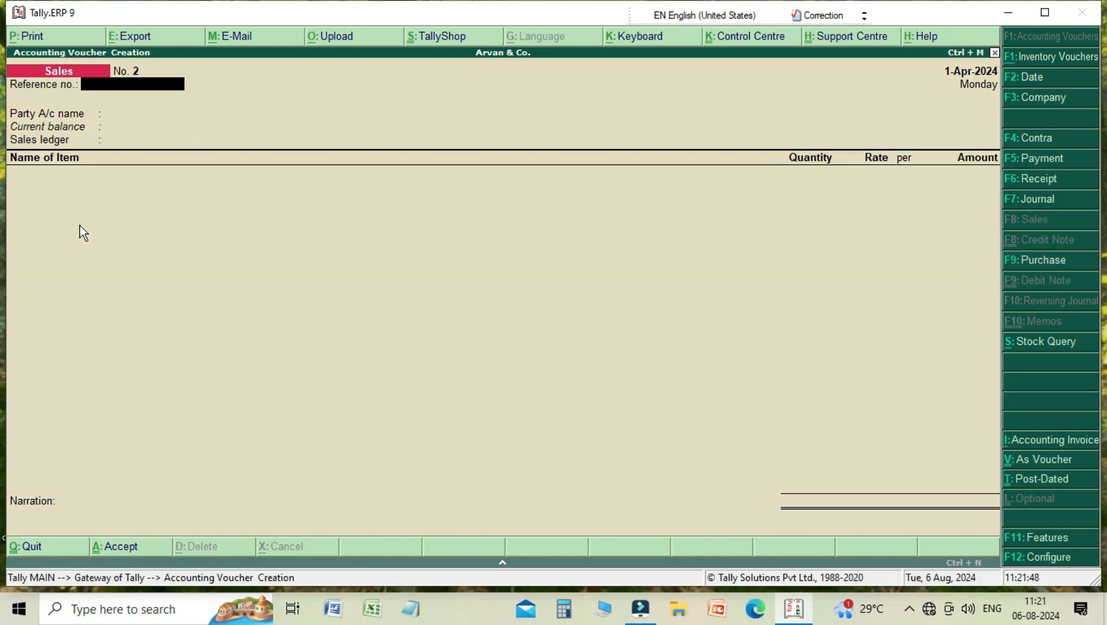
pyautogui.press('Return')
pyautogui.press('Down')
pyautogui.press('Return')
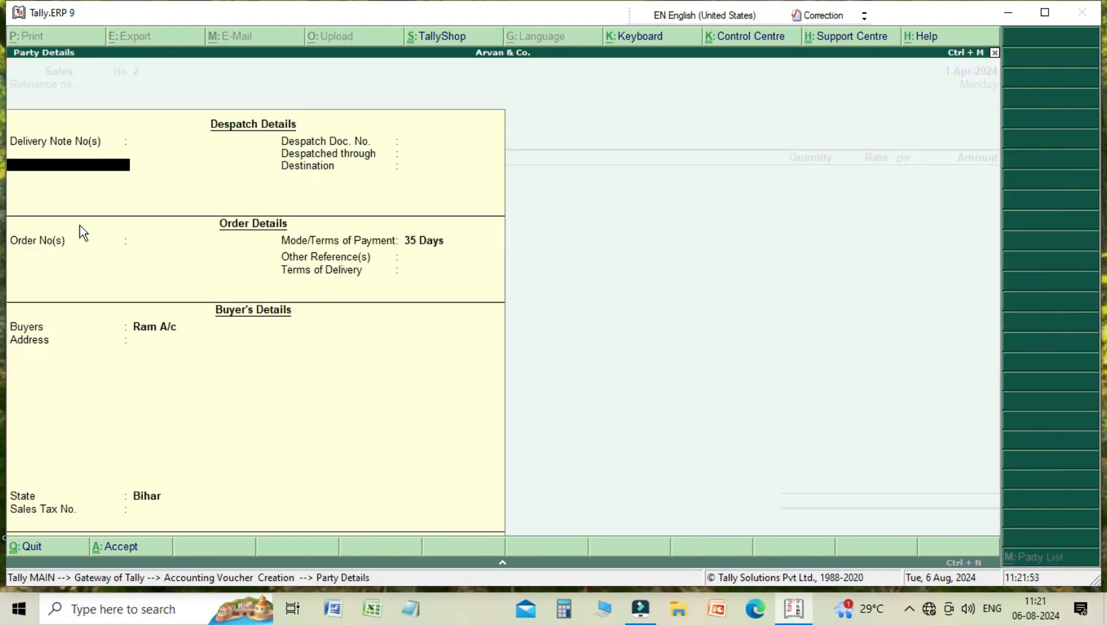
# Accept the despatch, order and buyer's details unchanged and use Sale A/c as the sales ledger
pyautogui.press('Return')
pyautogui.press('Return')
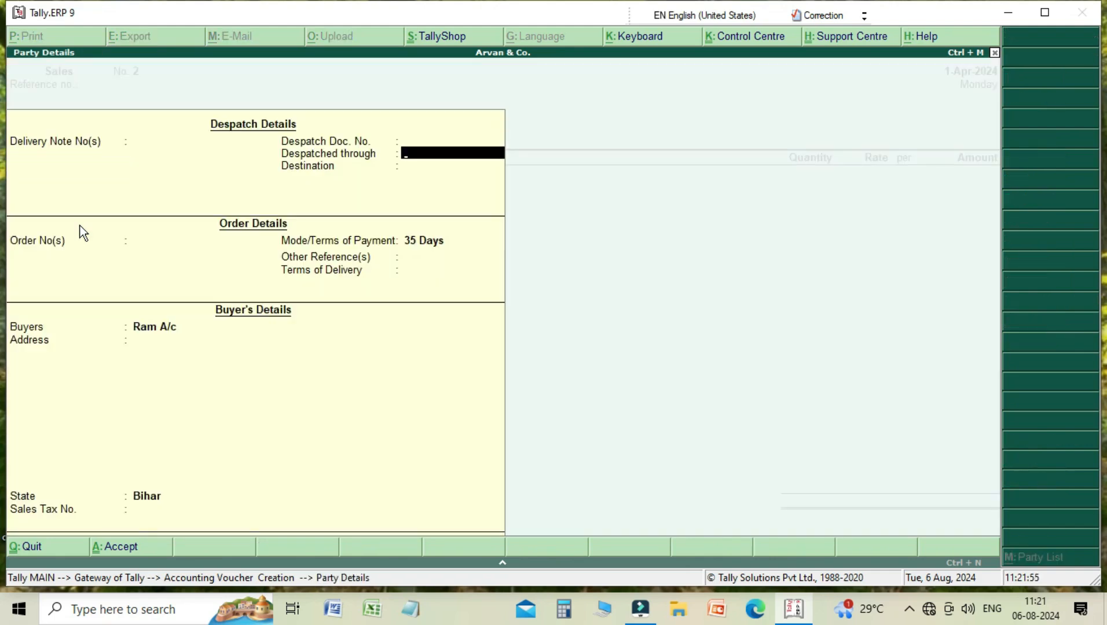
pyautogui.press('Return')
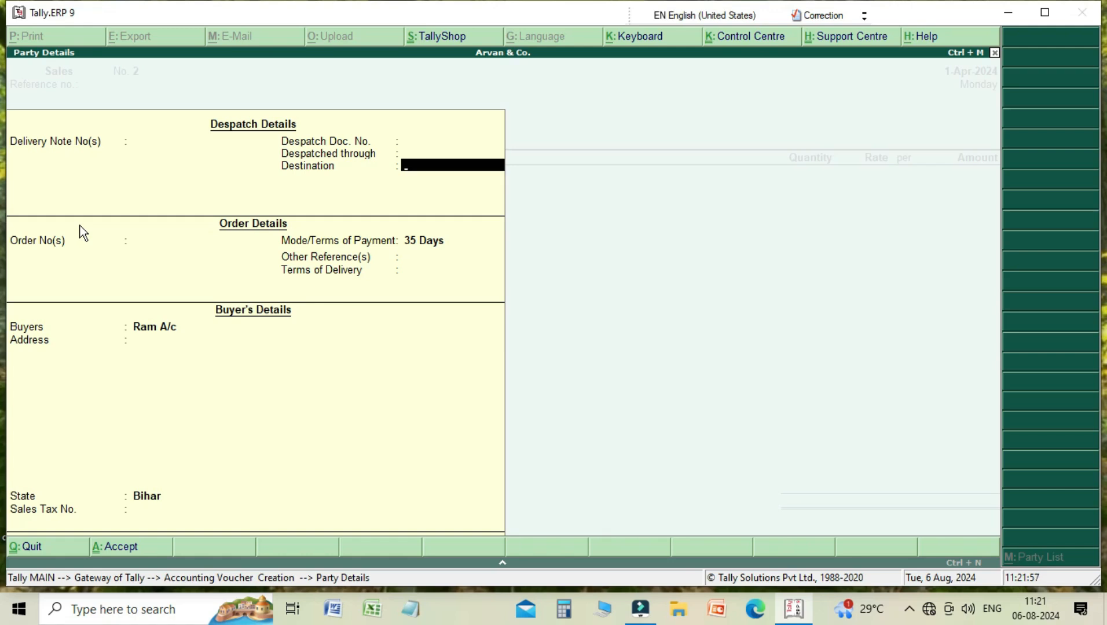
pyautogui.press('Return')
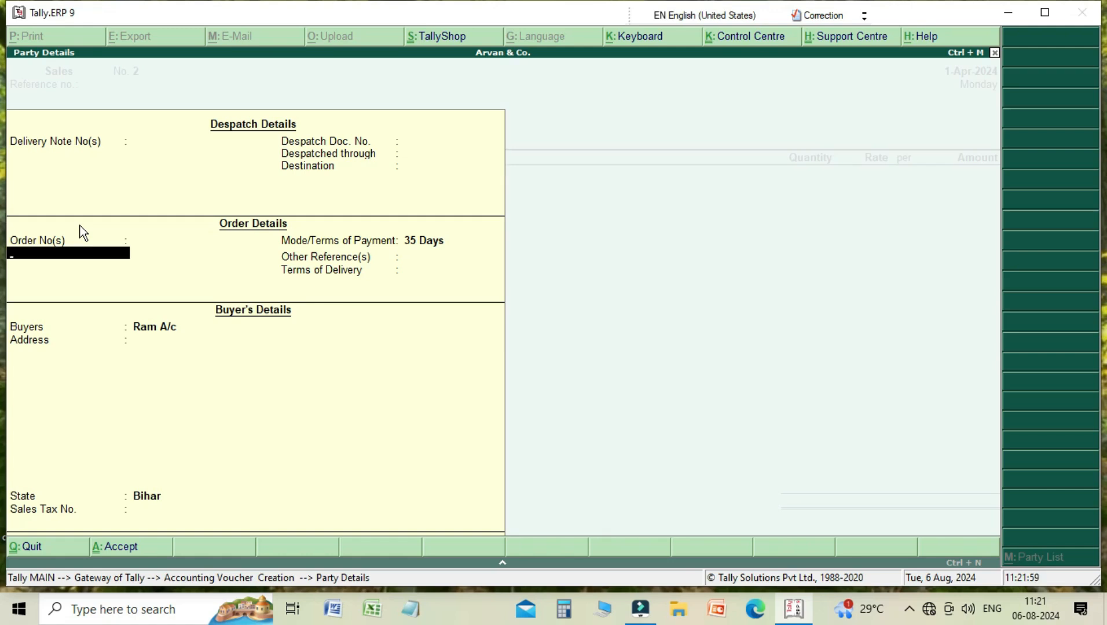
pyautogui.press('Return')
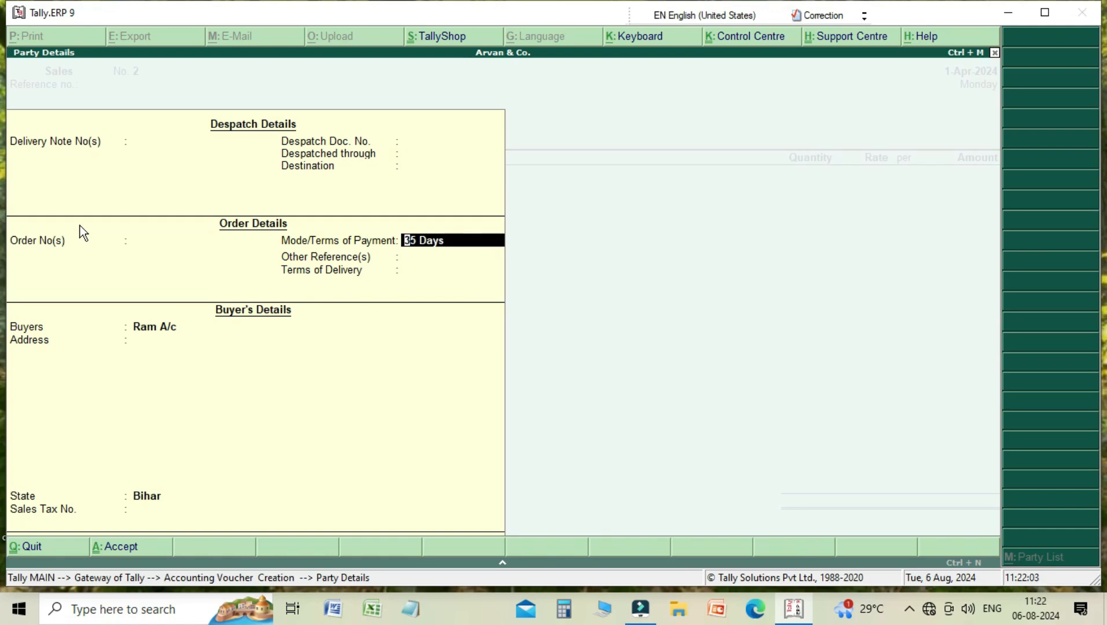
pyautogui.press('Return')
pyautogui.press('Return')
pyautogui.press('Return')
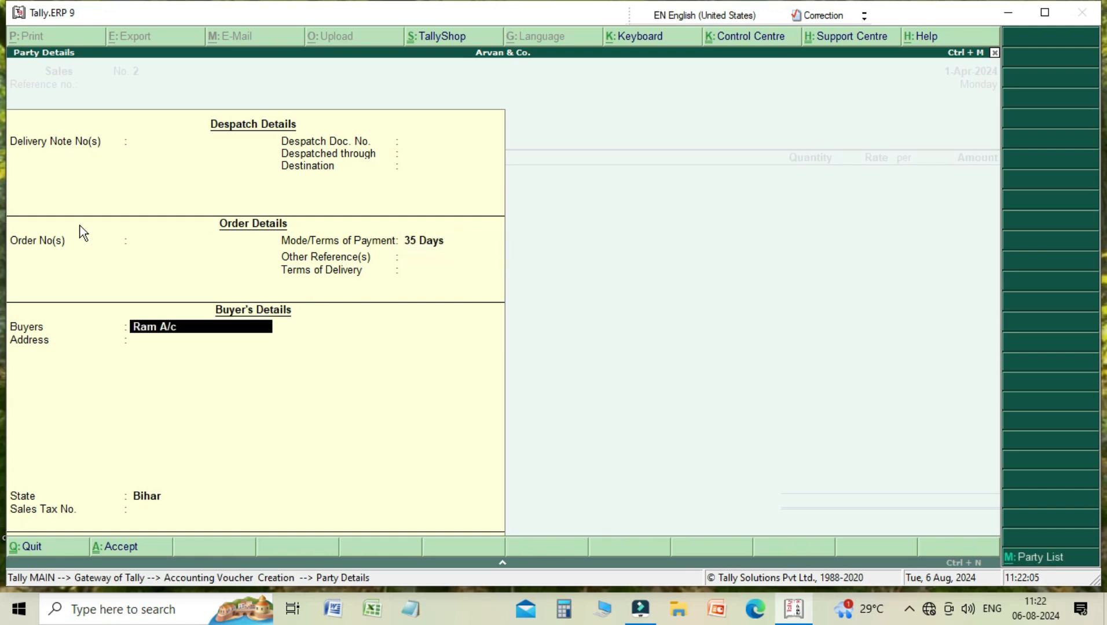
pyautogui.press('Return')
pyautogui.press('Return')
pyautogui.press('Return')
pyautogui.press('Return')
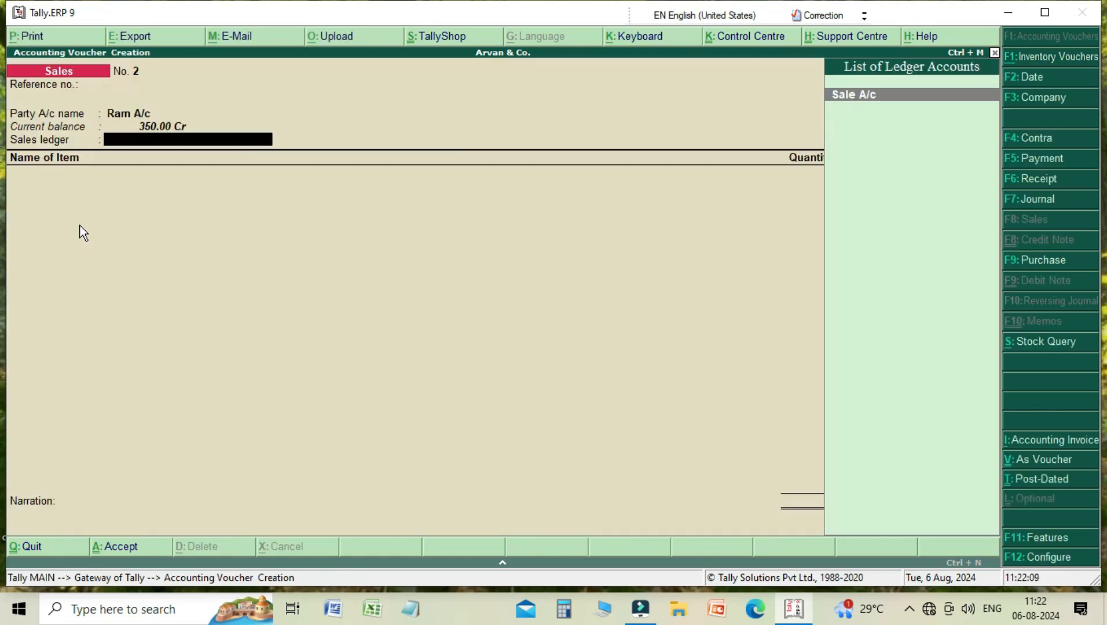
pyautogui.press('Return')
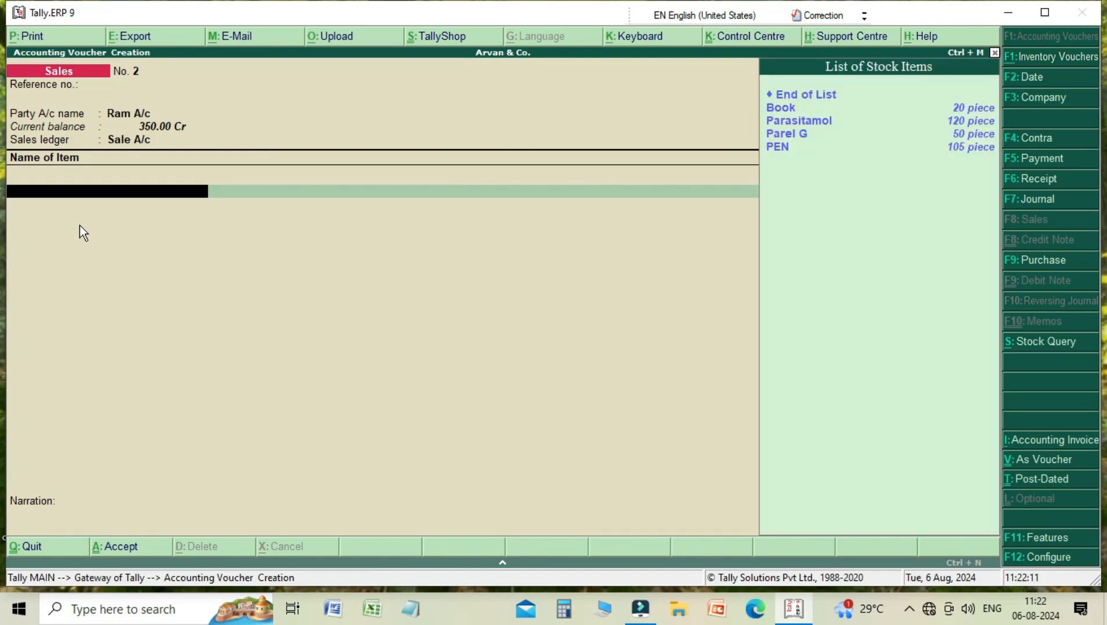
# Add Parel G as the first sales item and select its existing batch 002
pyautogui.press('Down')
pyautogui.press('Down')
pyautogui.press('Down')
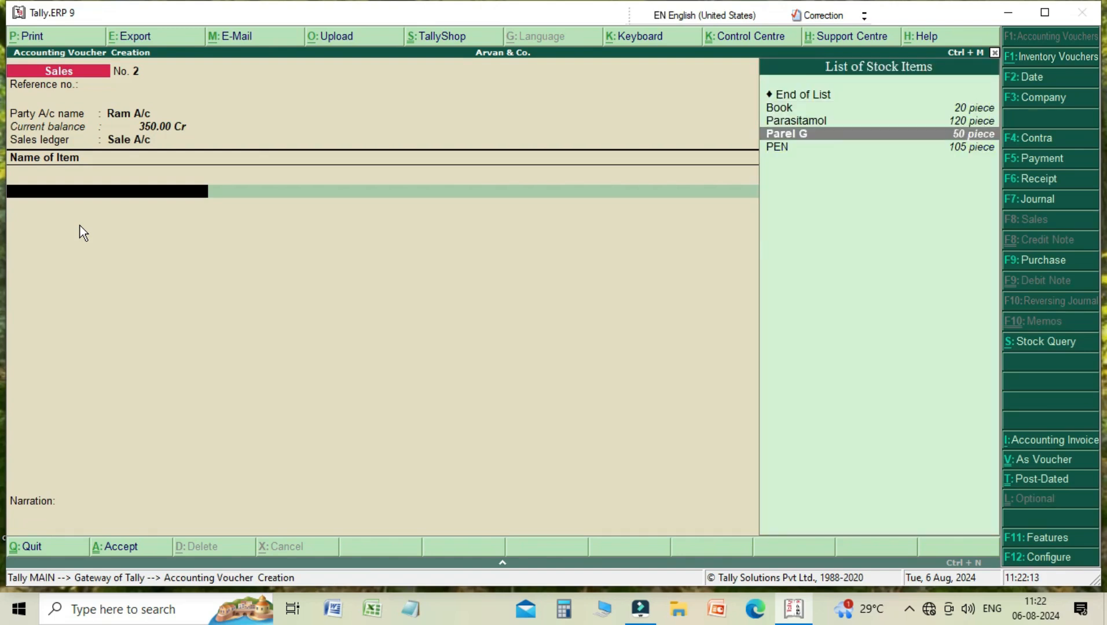
pyautogui.press('Return')
pyautogui.press('Down')
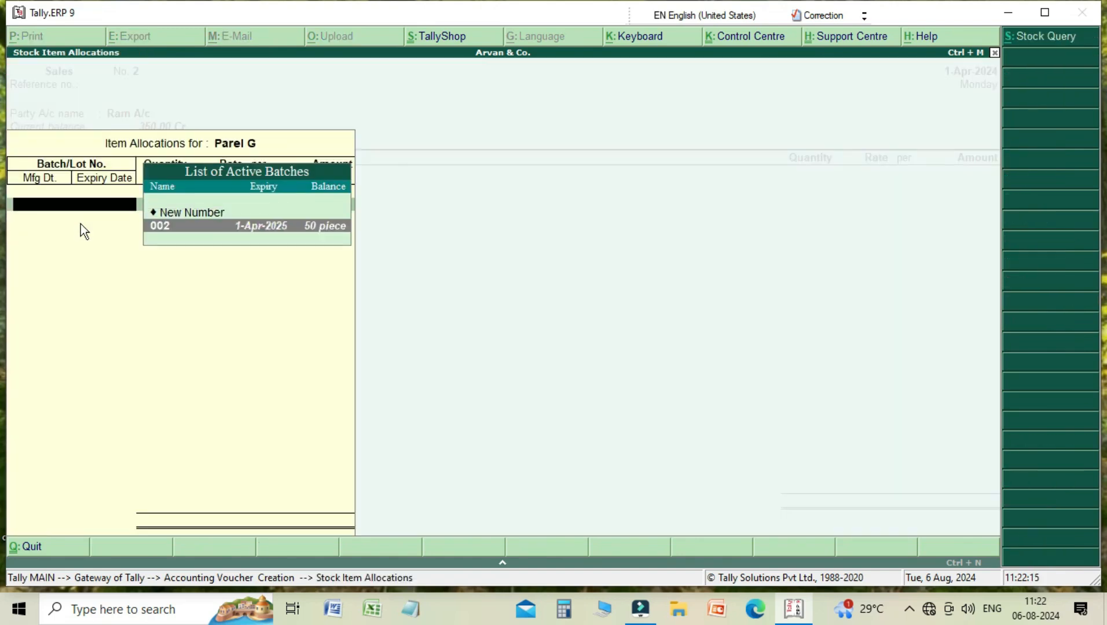
pyautogui.press('Return')
# Enter 20 pieces at a rate of 6.00 for batch 002, keep its dates and end Parel G's batch allocation
pyautogui.write('20 piece')
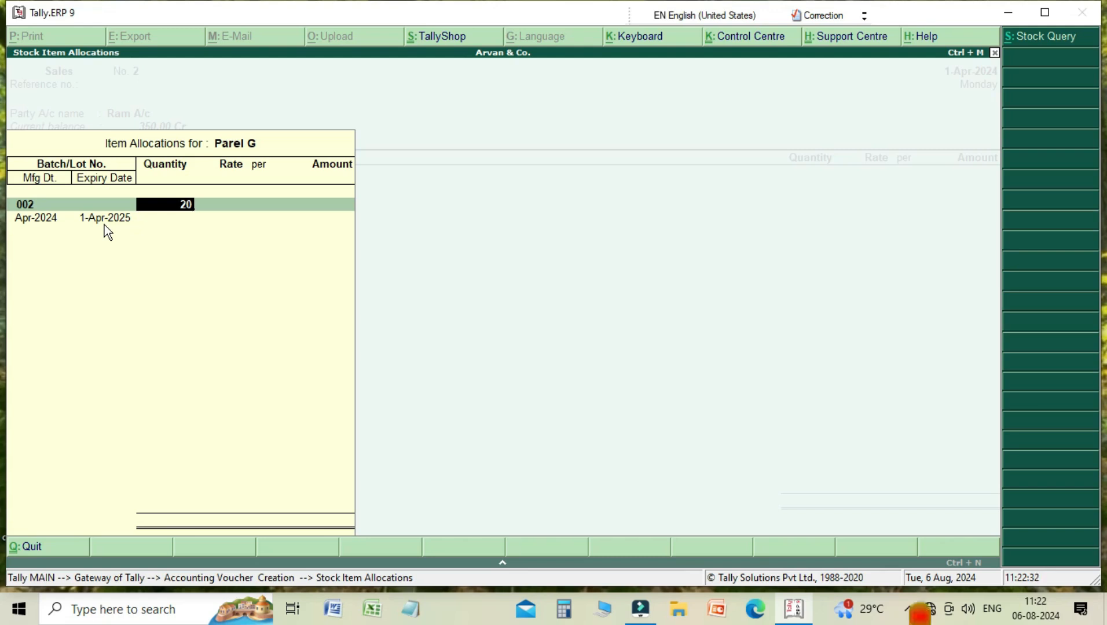
pyautogui.press('Return')
pyautogui.write('6')
pyautogui.press('Return')
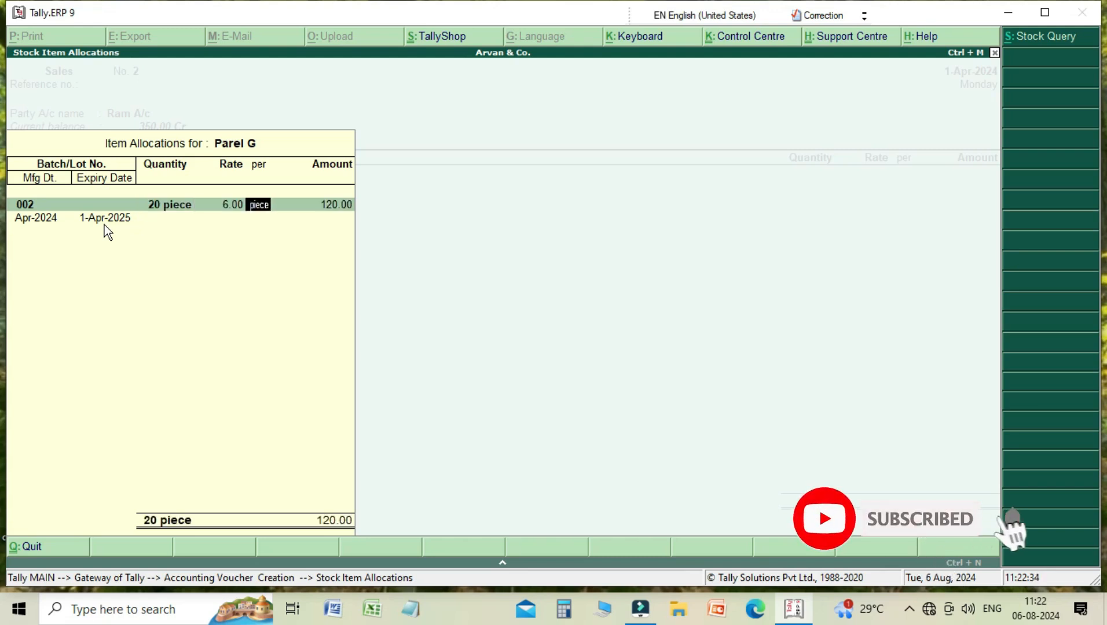
pyautogui.press('Return')
pyautogui.press('Return')
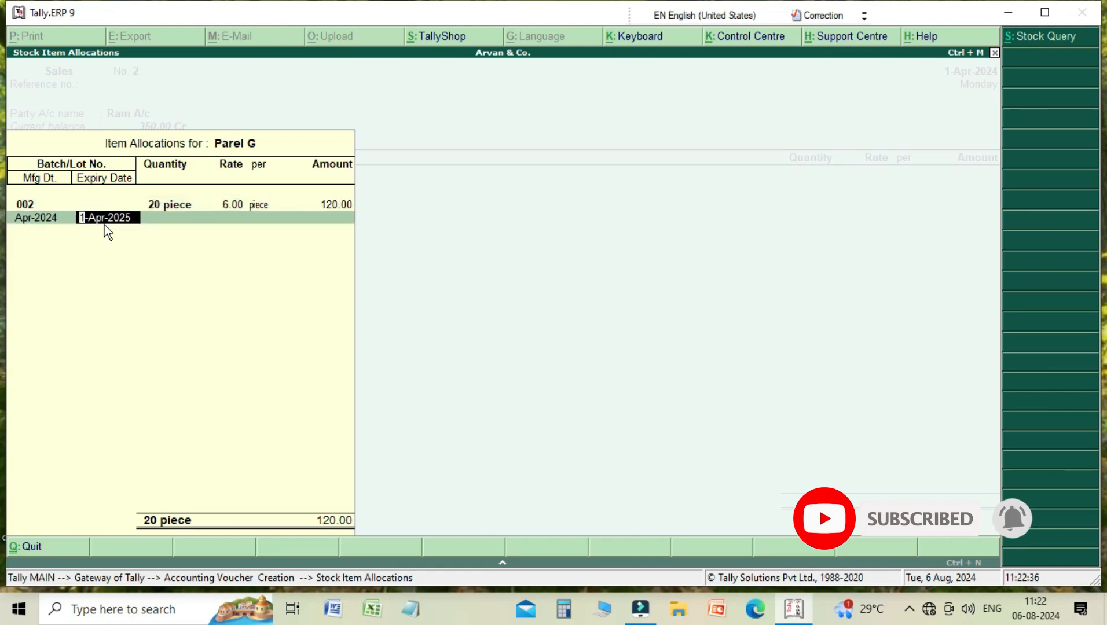
pyautogui.press('Return')
pyautogui.press('Return')
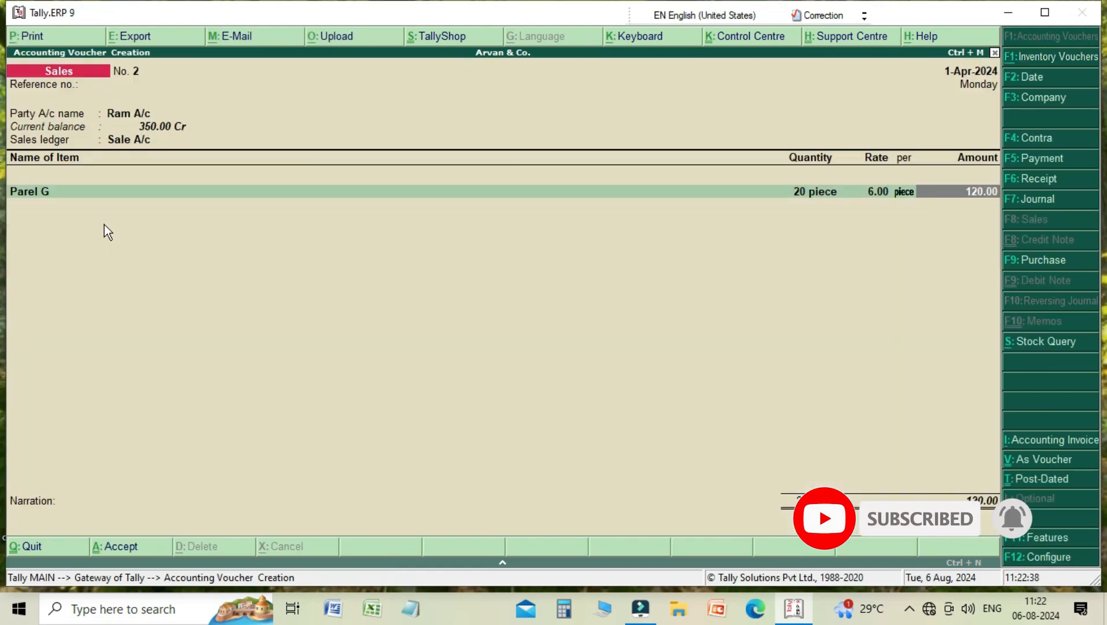
# Add Parasitamol as the second sales item and select its existing batch 001
pyautogui.press('Return')
pyautogui.press('Down')
pyautogui.press('Down')
pyautogui.press('Return')
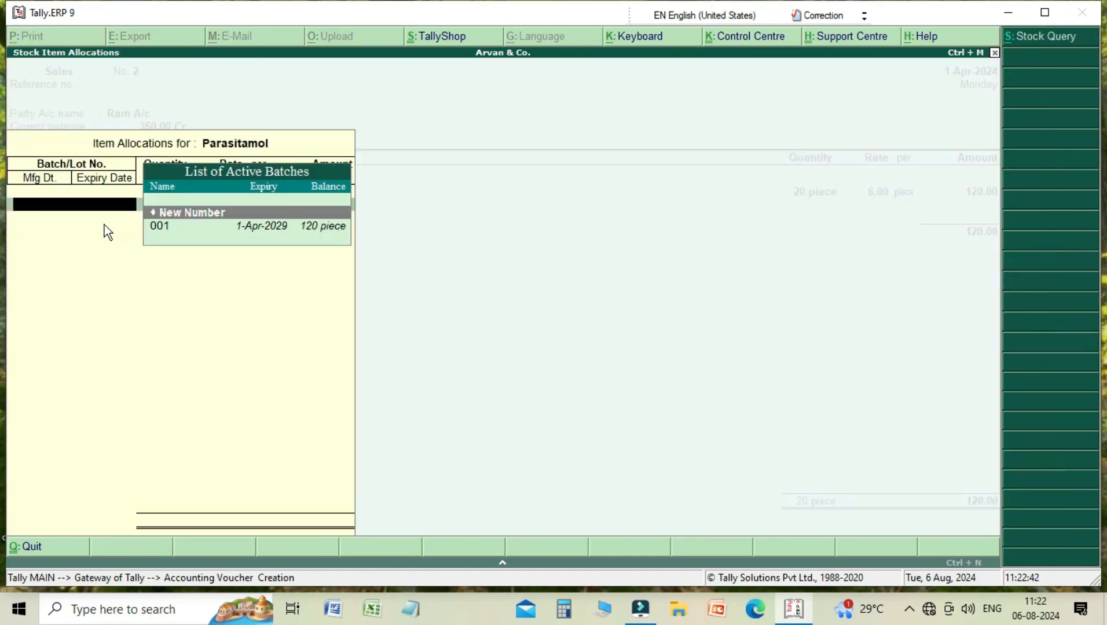
pyautogui.press('Down')
pyautogui.press('Return')
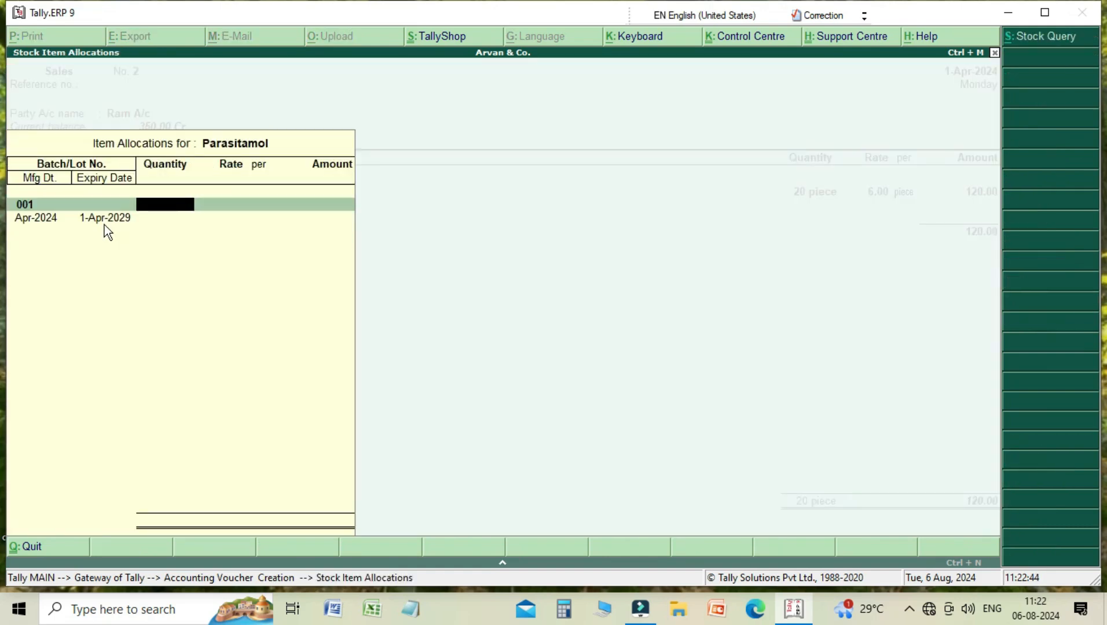
# Enter 10 pieces at a rate of 10.00 for batch 001, keep its dates and end Parasitamol's batch allocation
pyautogui.write('10')
pyautogui.press('Return')
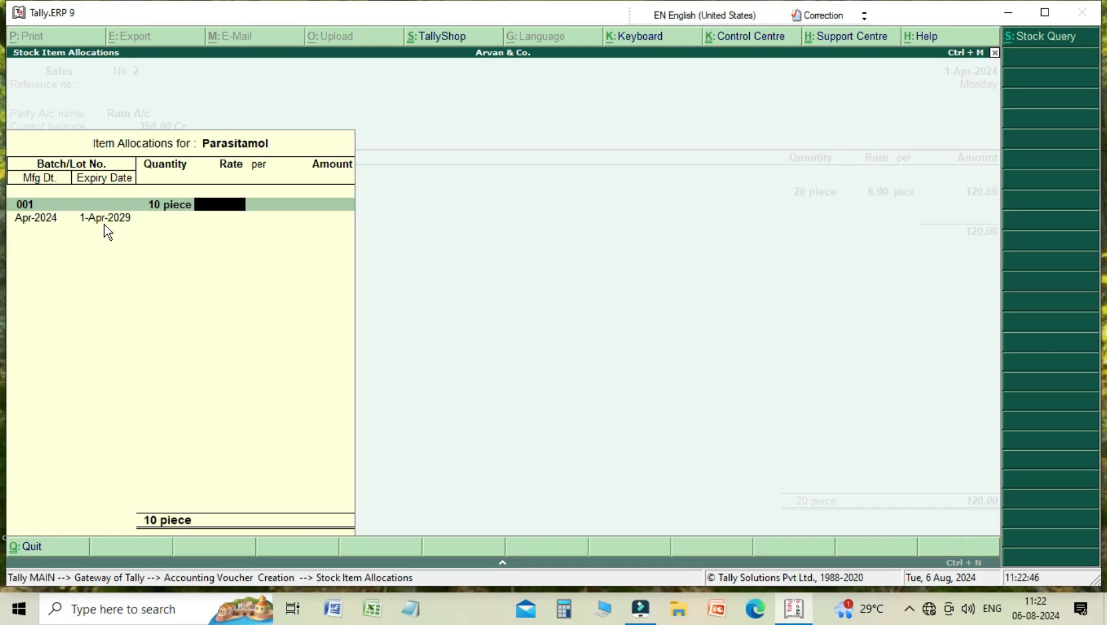
pyautogui.write('10')
pyautogui.press('Return')
pyautogui.press('Return')
pyautogui.press('Return')
pyautogui.press('Return')
pyautogui.press('Return')
# End the item list, leave the narration blank and save the sales voucher
pyautogui.press('Return')
pyautogui.press('Return')
pyautogui.press('Return')
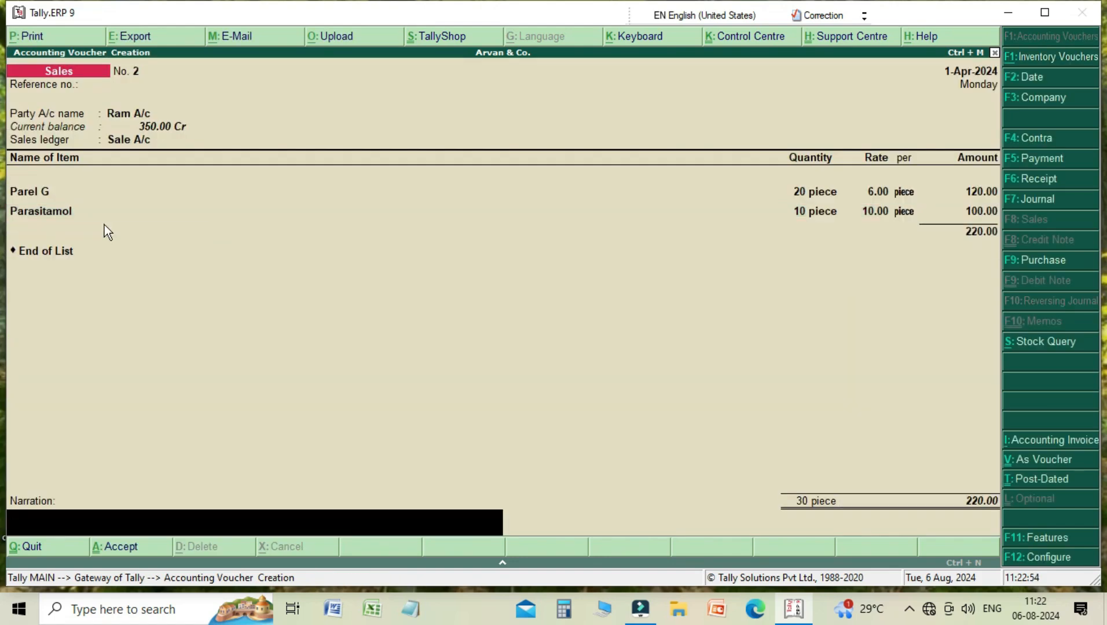
pyautogui.press('Return')
pyautogui.press('Return')
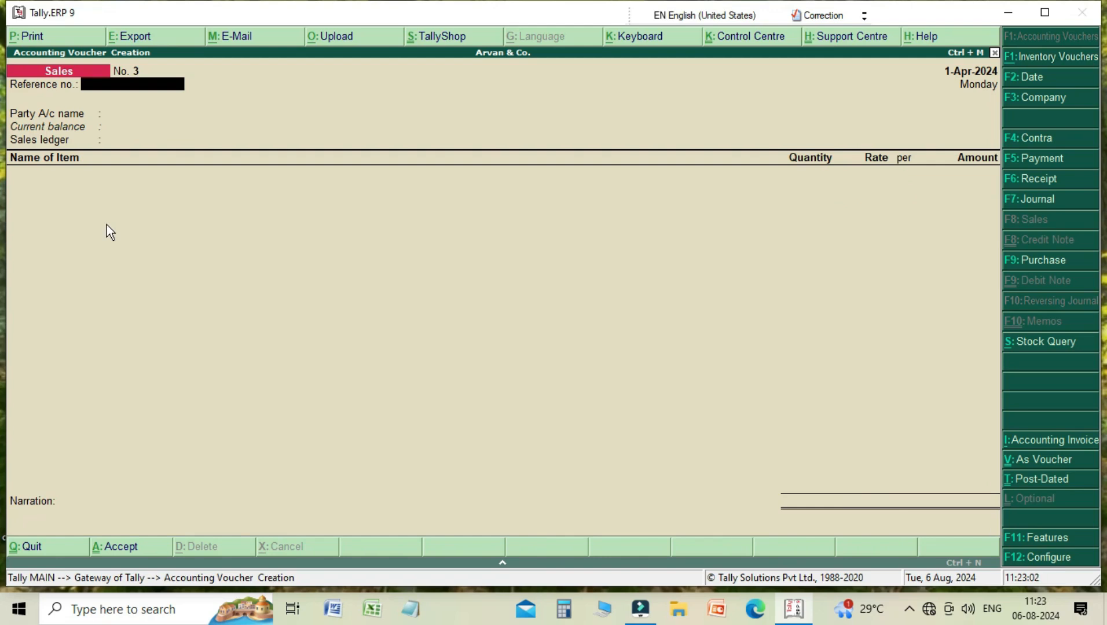
# Leave sales voucher creation and open the Display Menu from the Gateway of Tally
pyautogui.press('Escape')
pyautogui.press('Return')
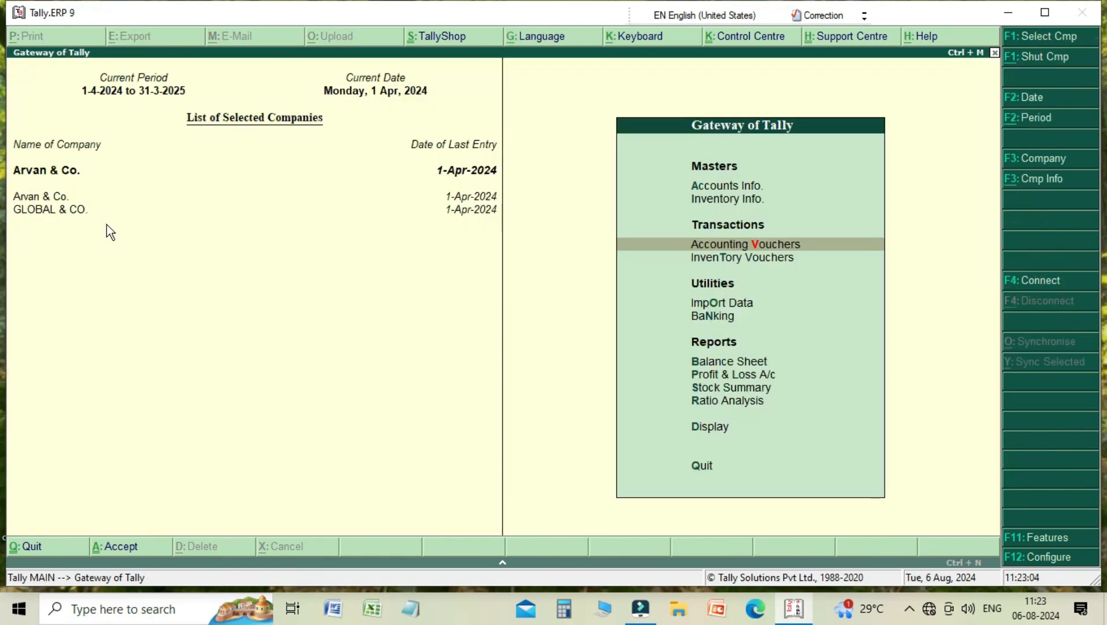
pyautogui.press('Down')
pyautogui.press('Down')
pyautogui.press('Down')
pyautogui.press('Down')
pyautogui.press('Down')
pyautogui.press('Down')
pyautogui.press('Down')
pyautogui.press('Down')
pyautogui.press('Return')
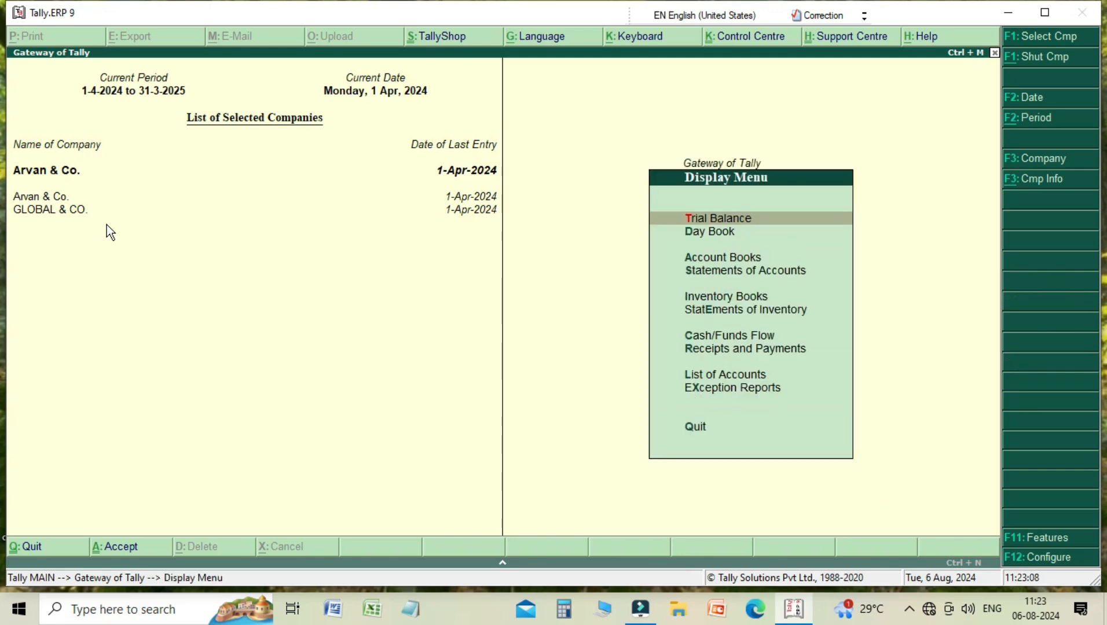
# Open the Batch report of the Inventory Books
pyautogui.press('Down')
pyautogui.press('Down')
pyautogui.press('Down')
pyautogui.press('Down')
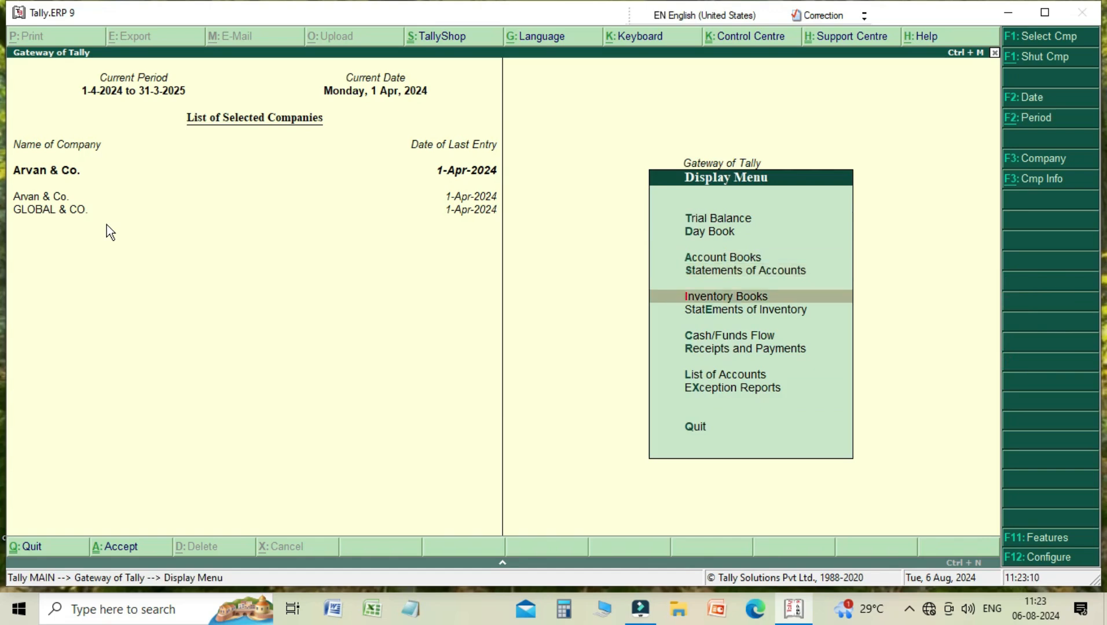
pyautogui.press('Return')
pyautogui.press('Down')
pyautogui.press('Down')
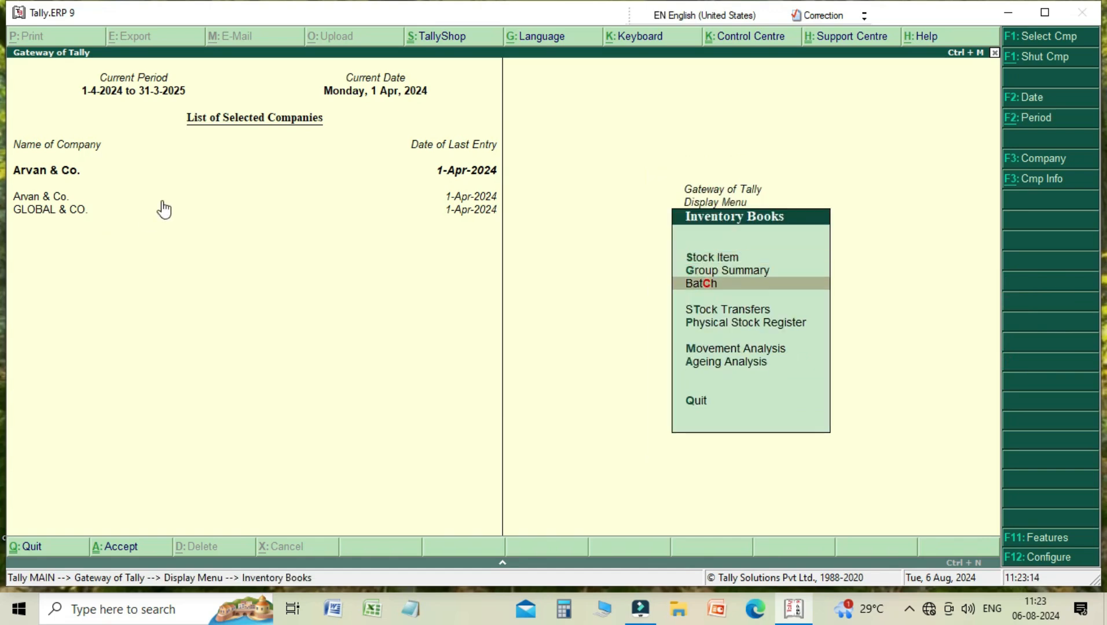
pyautogui.press('Return')
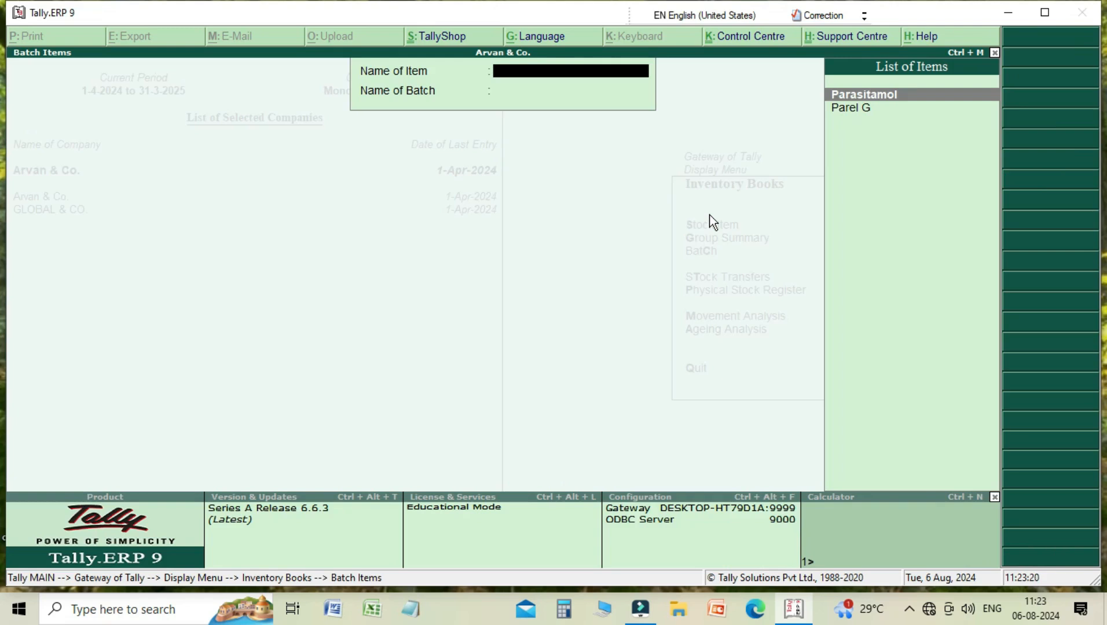
# Display the batch vouchers for the item Parasitamol, batch 001
pyautogui.press('Down')
pyautogui.press('Up')
pyautogui.press('Return')
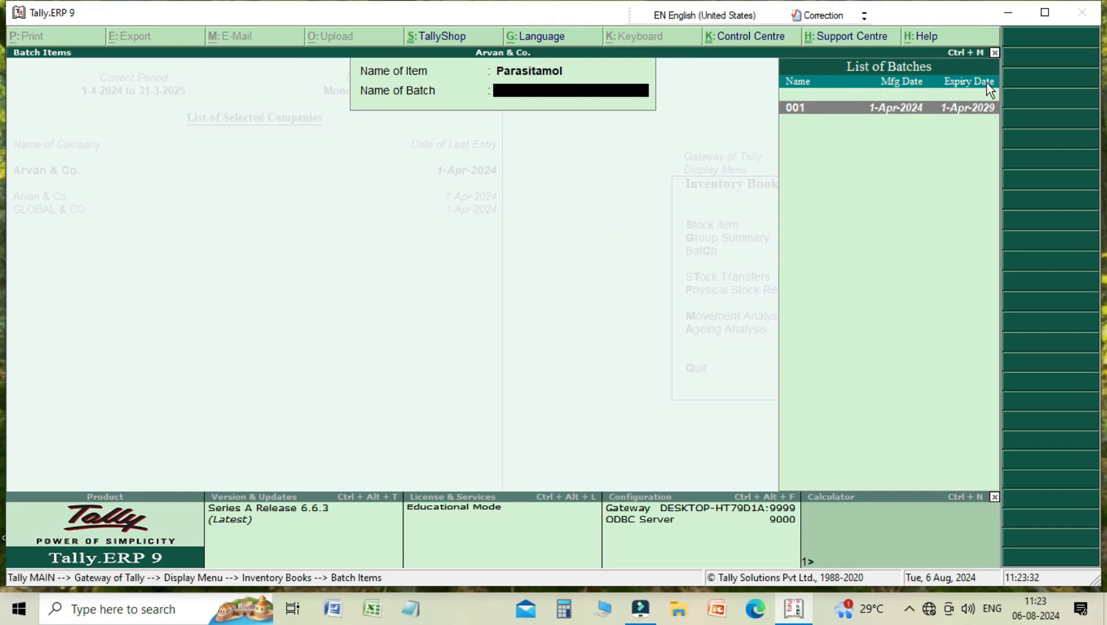
pyautogui.press('Return')
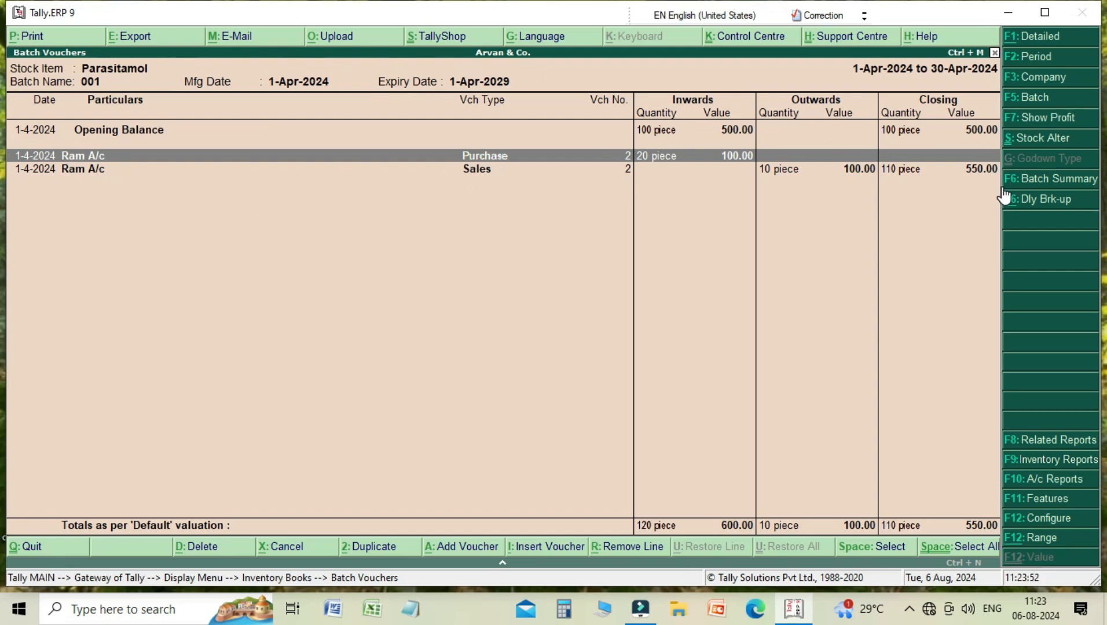
# View the purchase voucher behind the batch entry and return to the batch vouchers without changing it
pyautogui.press('Return')
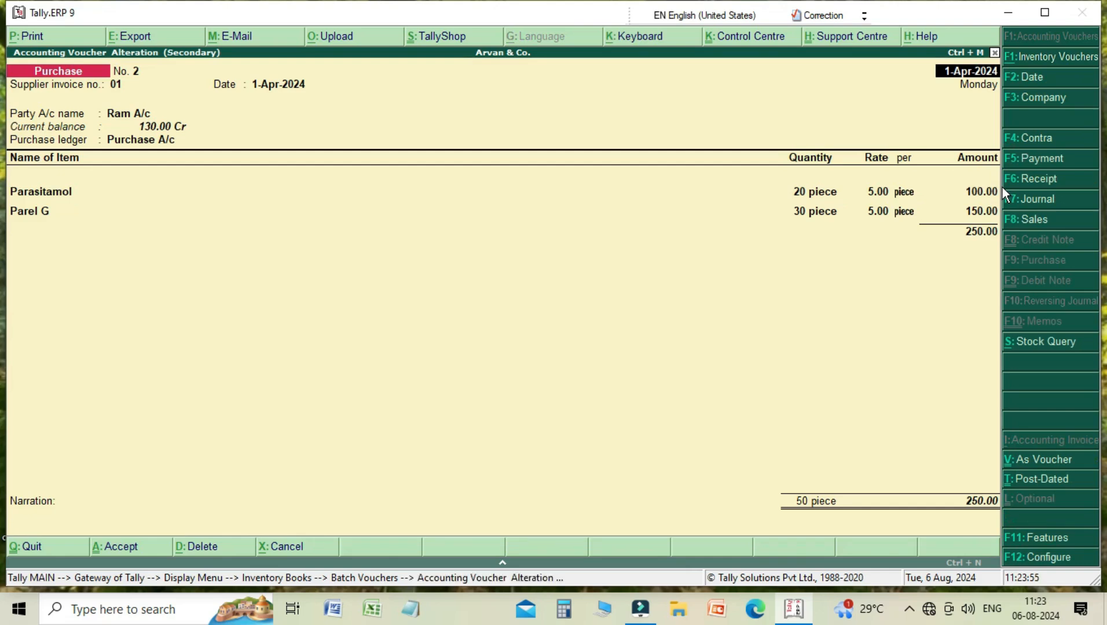
pyautogui.press('Escape')
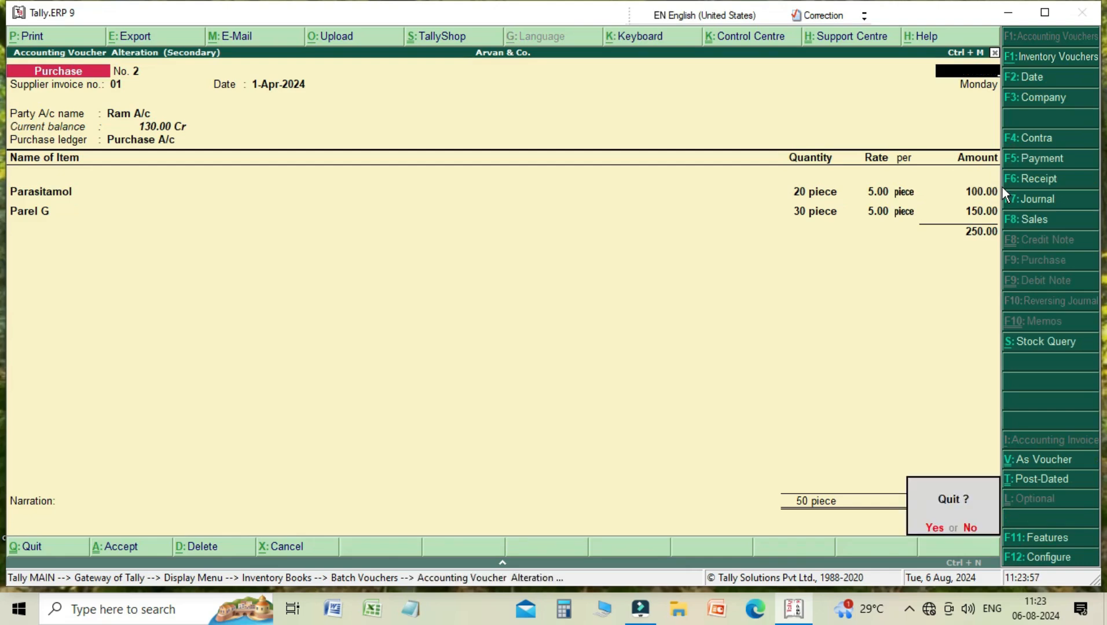
pyautogui.press('Return')
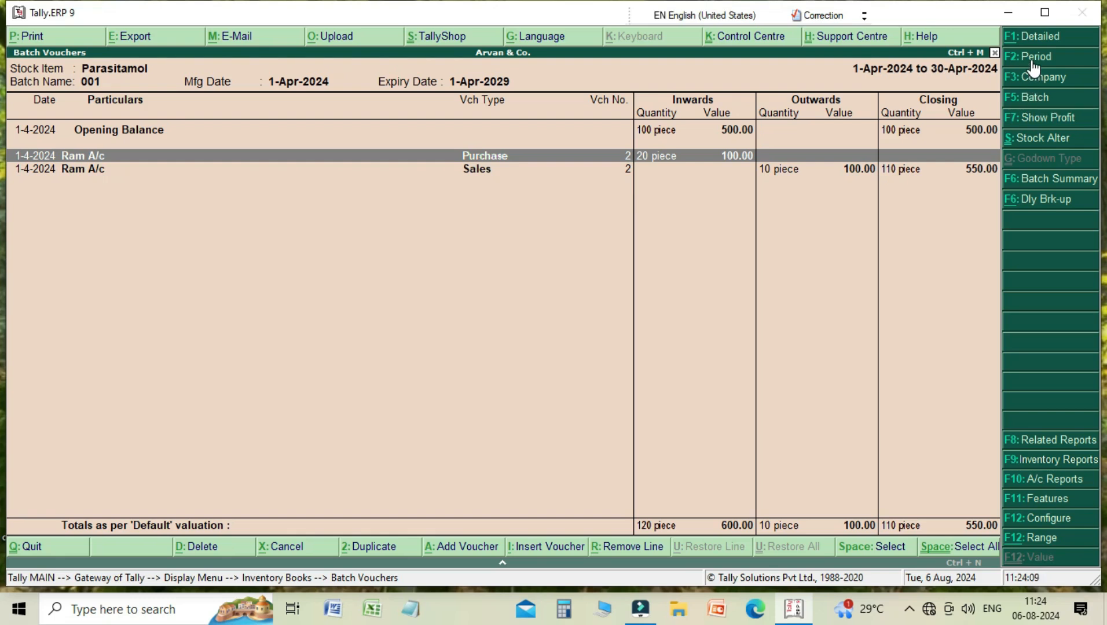
# Review Parasitamol's Batch Summary, drill down into batch 001's April figures, and return to the batch vouchers
pyautogui.press('Down')
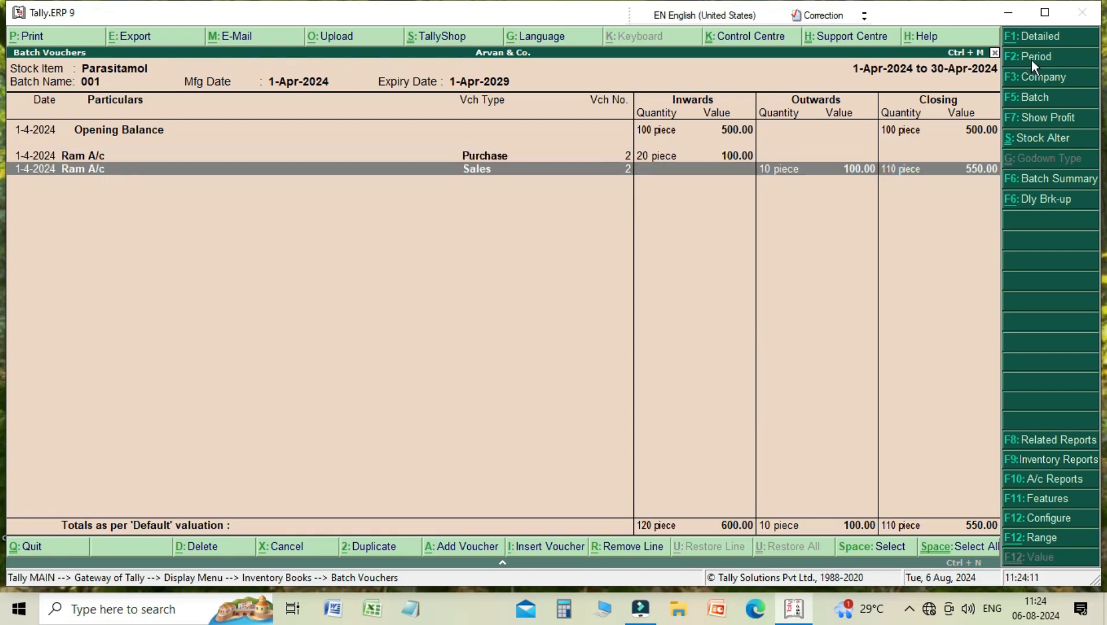
pyautogui.click(1031, 180)
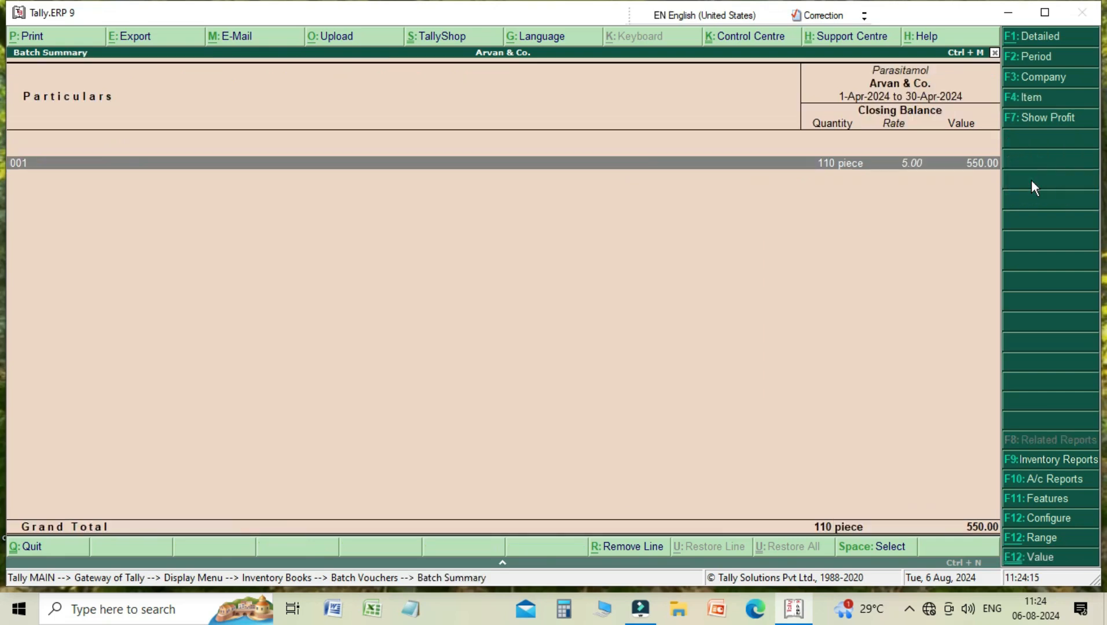
pyautogui.press('Return')
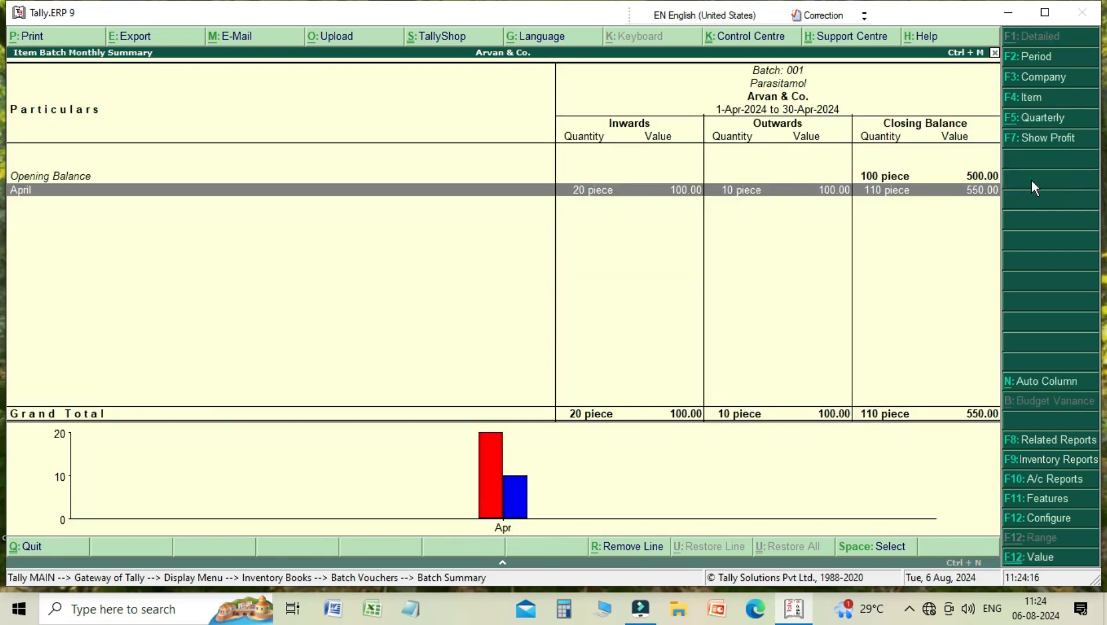
pyautogui.press('Return')
pyautogui.press('Escape')
pyautogui.press('Escape')
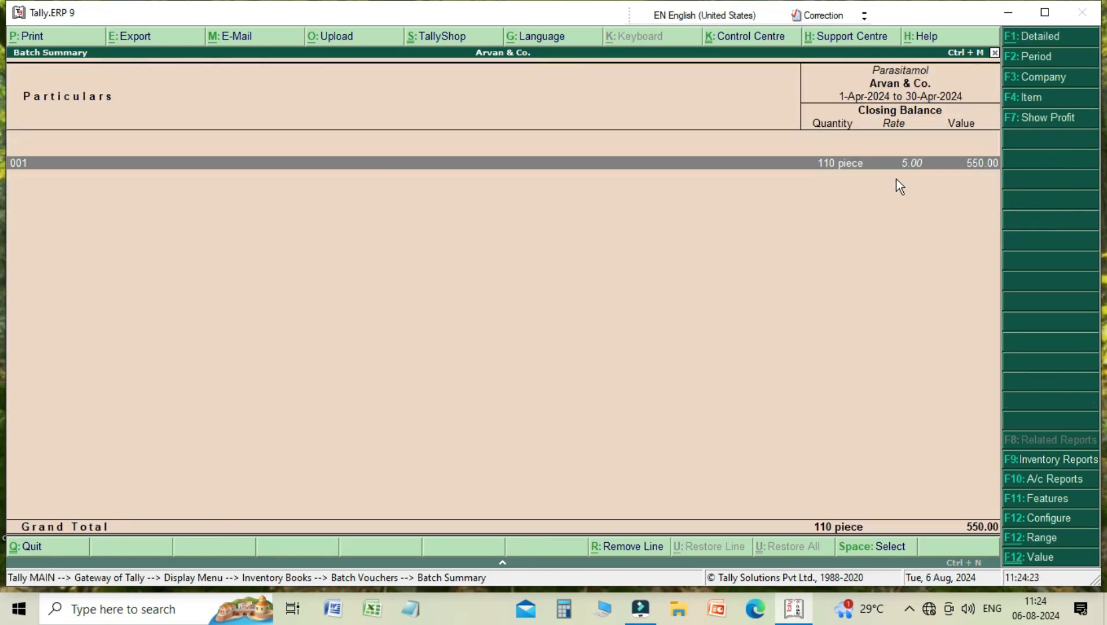
pyautogui.press('Return')
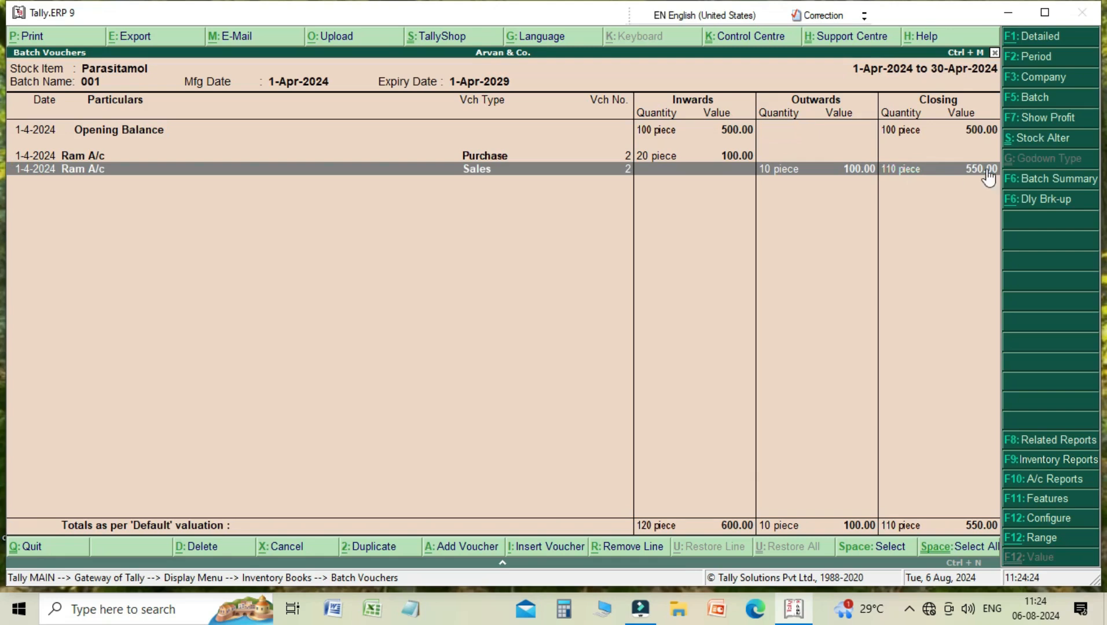
# Show the profit columns for batch 001, hide them again and leave the report for the Inventory Books
pyautogui.click(1040, 126)
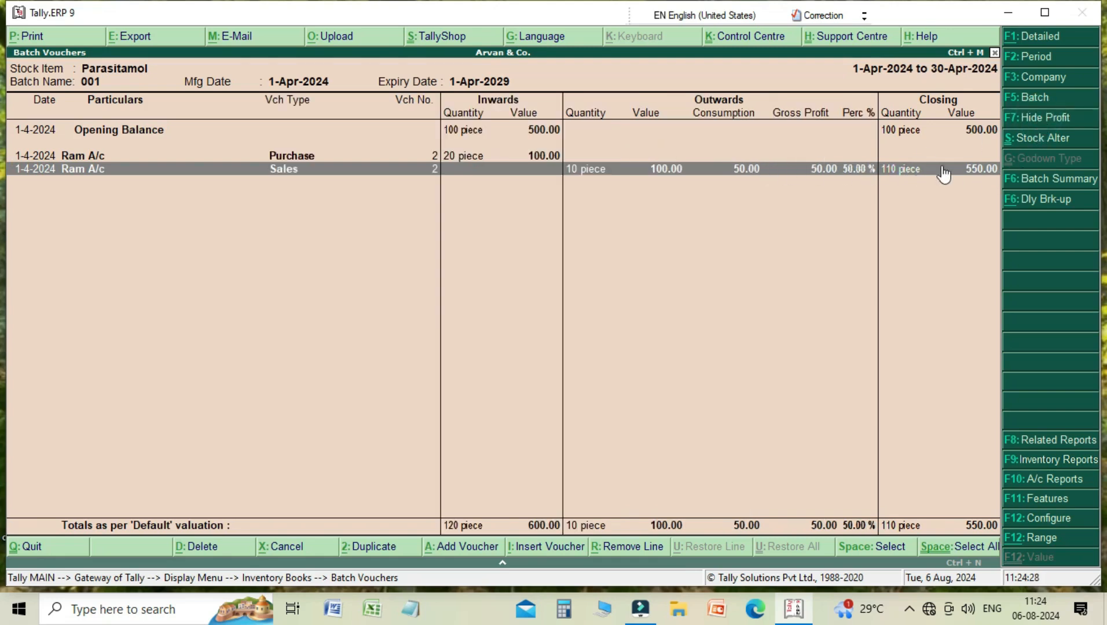
pyautogui.click(1043, 121)
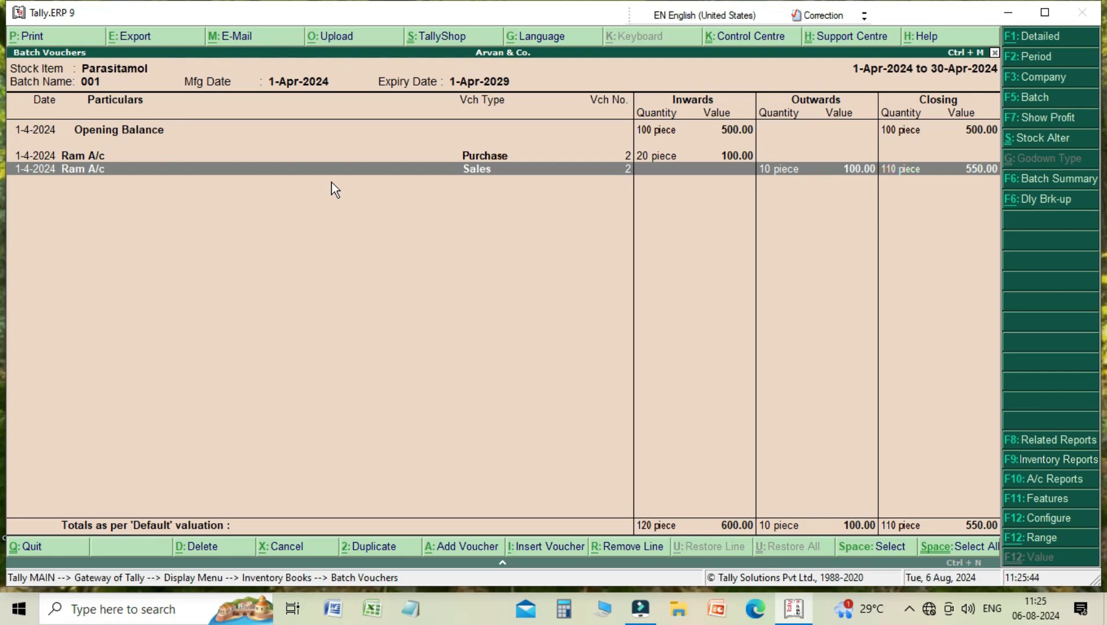
pyautogui.press('Escape')
pyautogui.press('Escape')
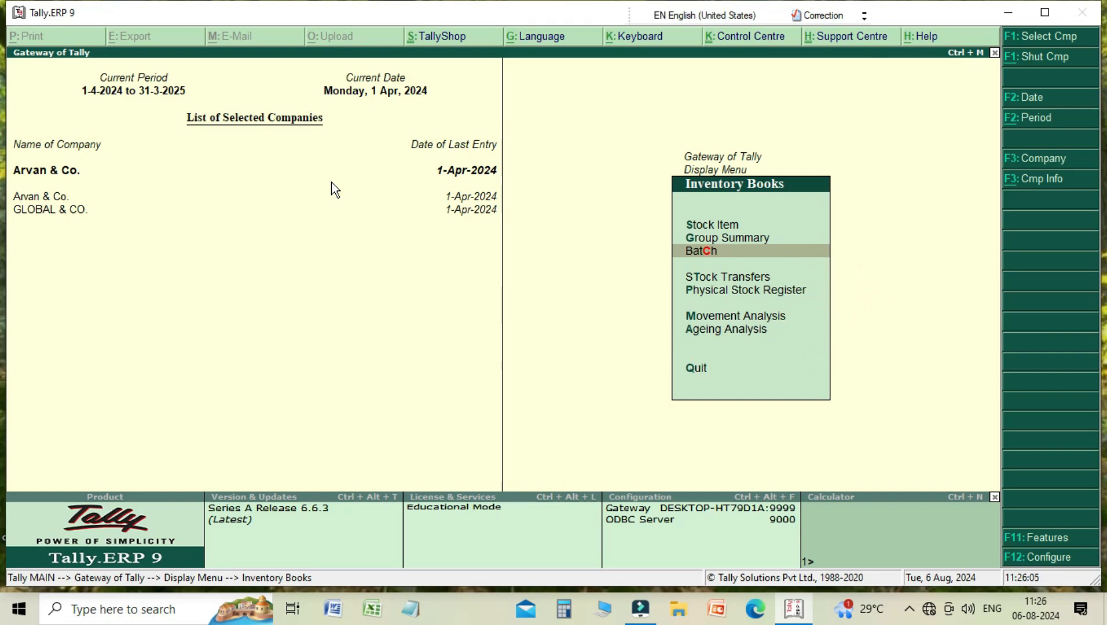
# Reopen the batch vouchers report from the Inventory Books for Parasitamol, batch 001
pyautogui.press('Return')
pyautogui.press('Return')
pyautogui.press('Return')
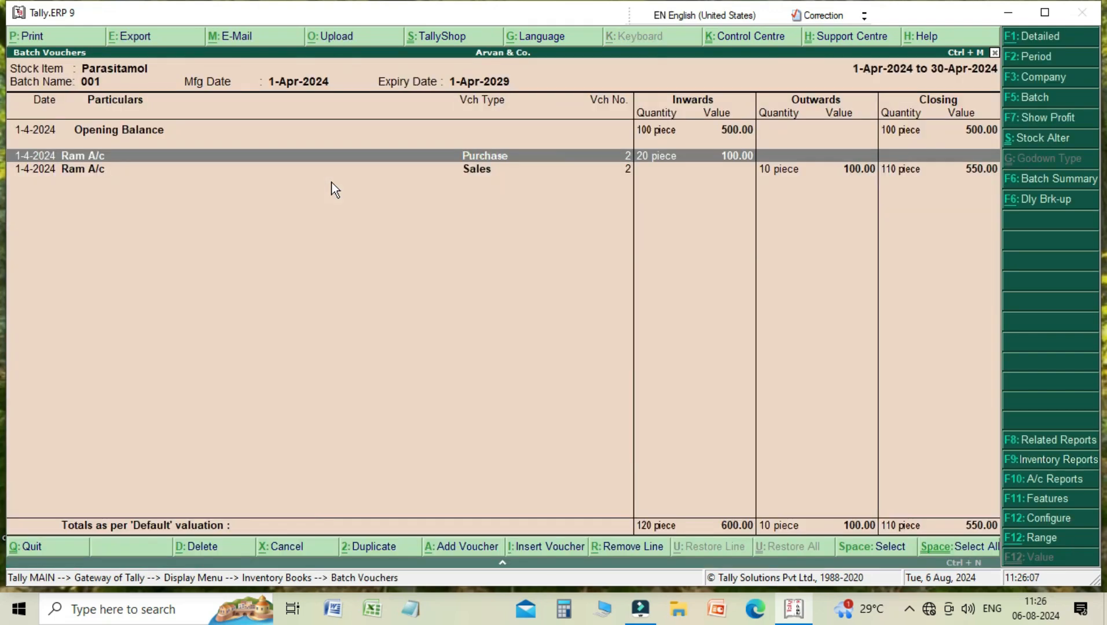